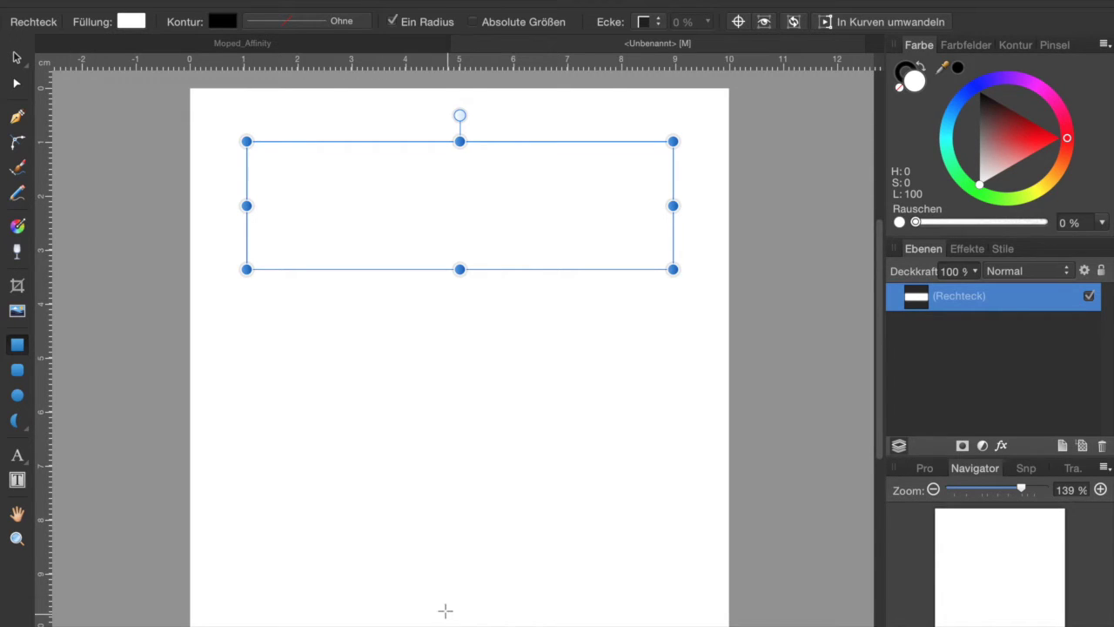
Step: Switch to the Move tool with V, then return to the Rectangle tool
{"action": "key", "text": "v"}
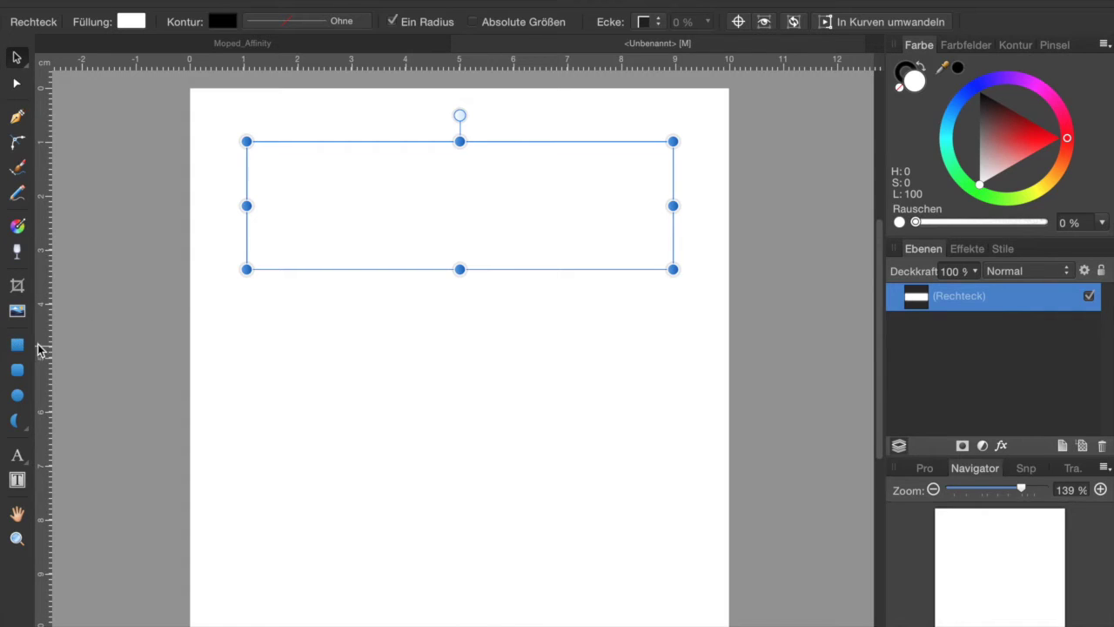
{"action": "left_click", "coordinate": [17, 344]}
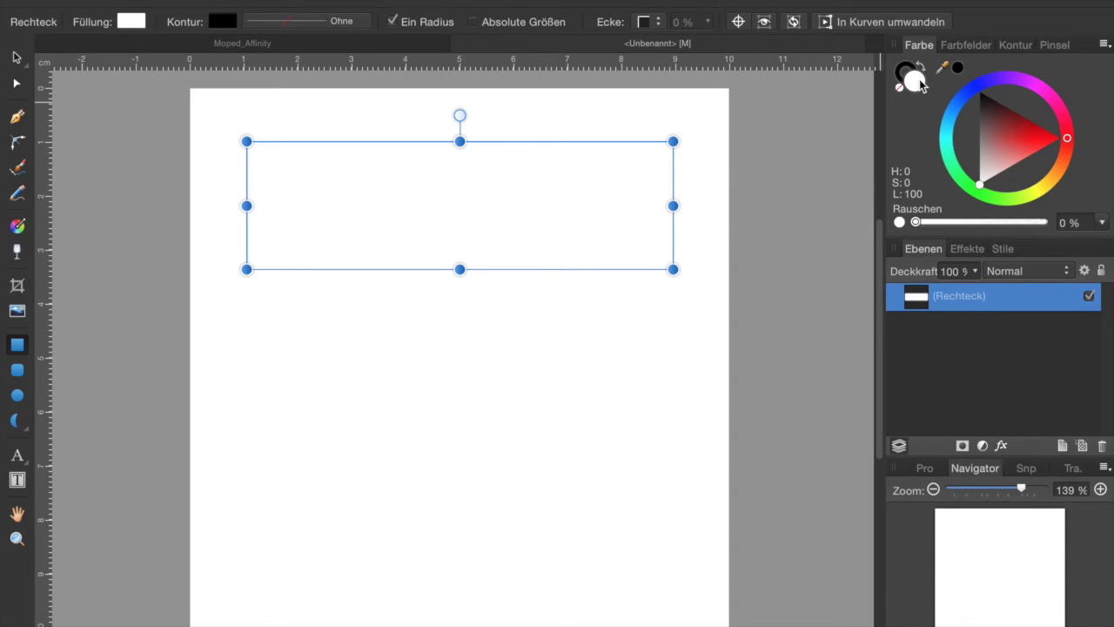
Step: Fill the rectangle with red from the Farbe colour triangle and bring the stroke swatch forward
{"action": "left_click", "coordinate": [1034, 137]}
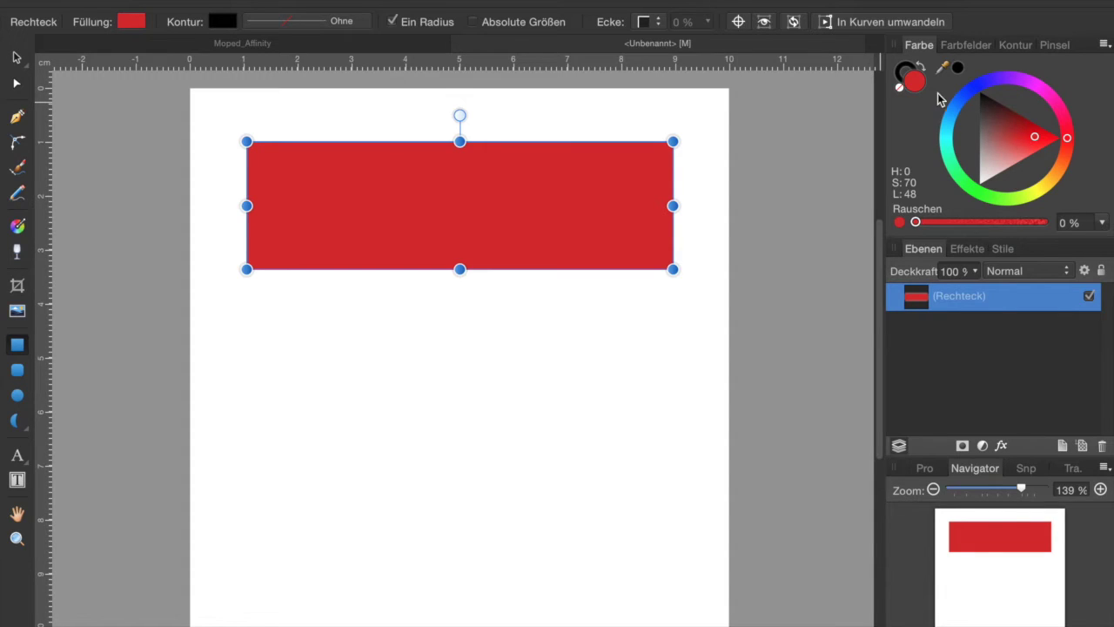
{"action": "left_click", "coordinate": [904, 70]}
Step: Give the rectangle a blue stroke with a 12 pt Breite
{"action": "left_click", "coordinate": [985, 83]}
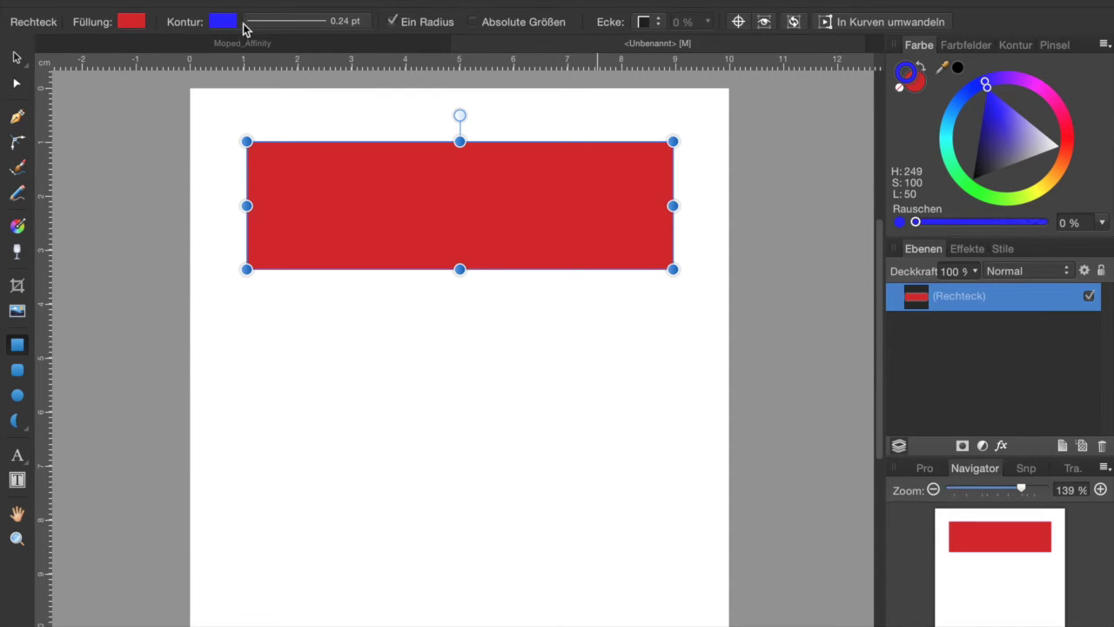
{"action": "left_click", "coordinate": [316, 24]}
{"action": "left_click_drag", "start_coordinate": [272, 81], "coordinate": [307, 87]}
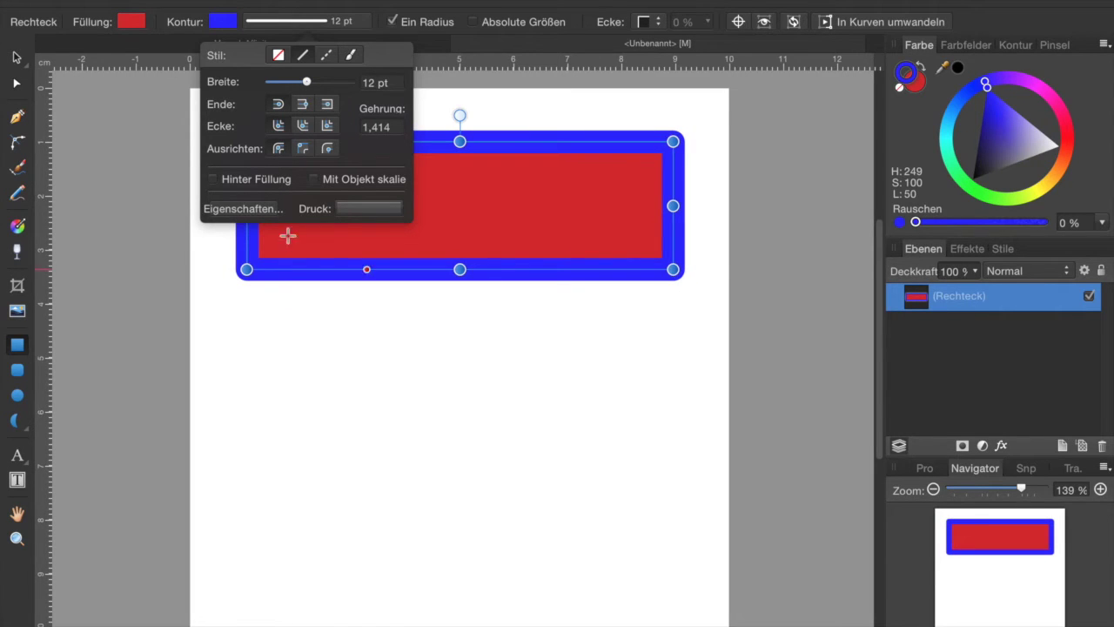
{"action": "left_click", "coordinate": [16, 58]}
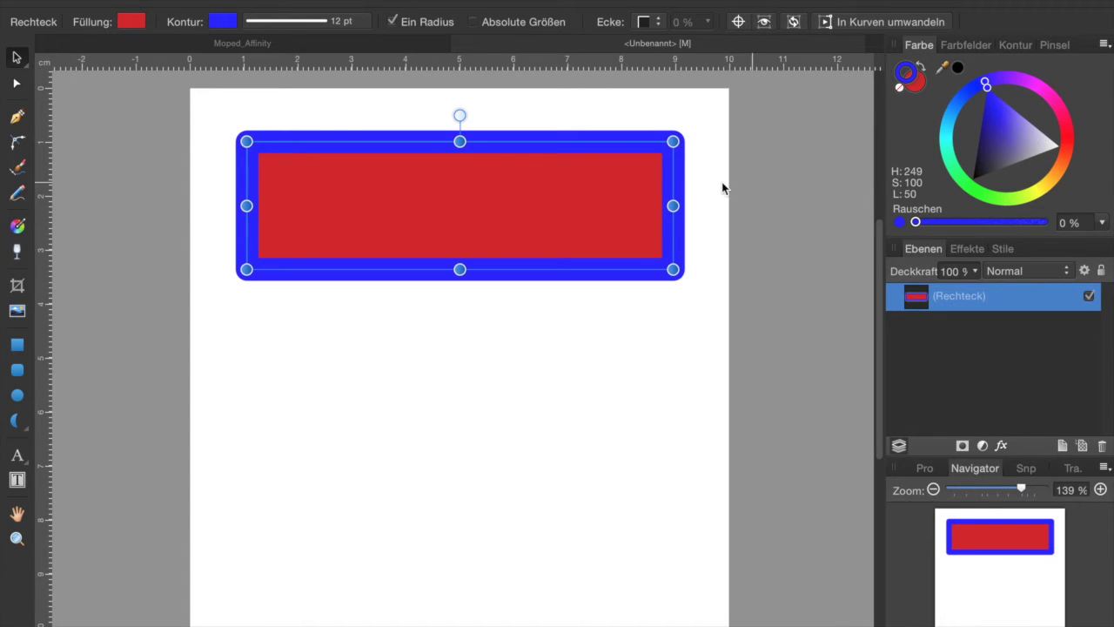
Step: Try purple for the stroke, revert it to blue, and set the fill to none
{"action": "left_click", "coordinate": [915, 85]}
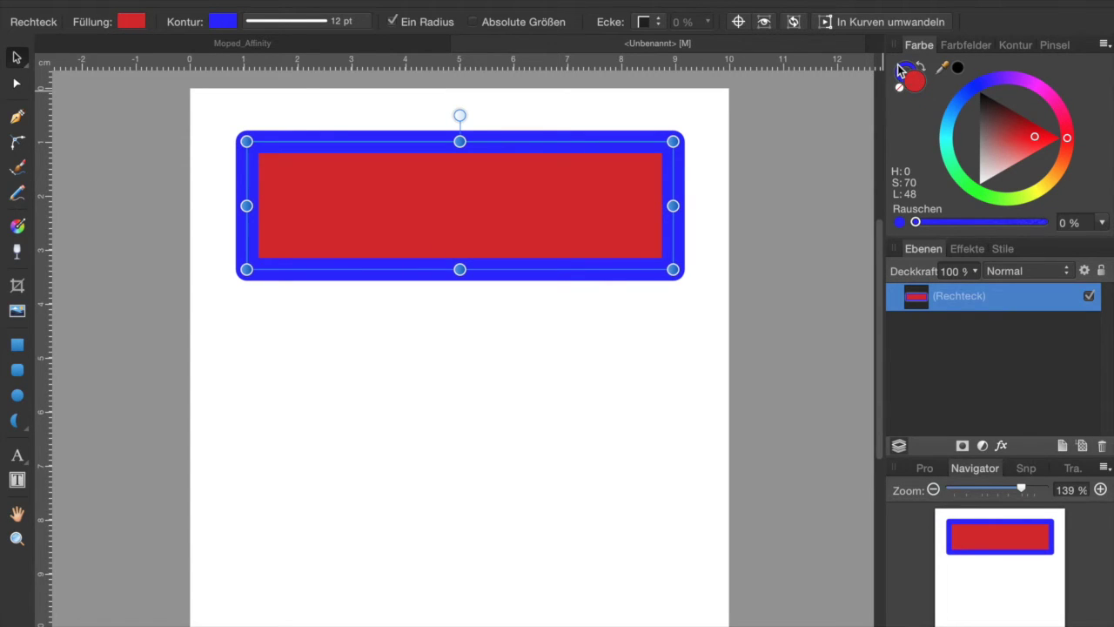
{"action": "left_click", "coordinate": [902, 70]}
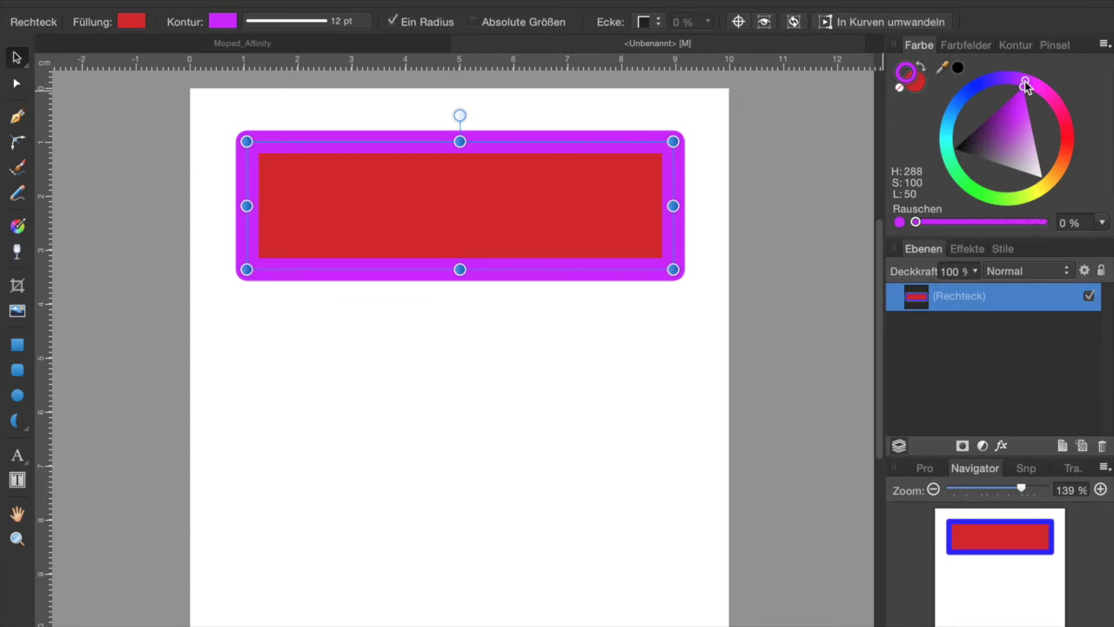
{"action": "left_click", "coordinate": [1026, 84]}
{"action": "left_click", "coordinate": [978, 88]}
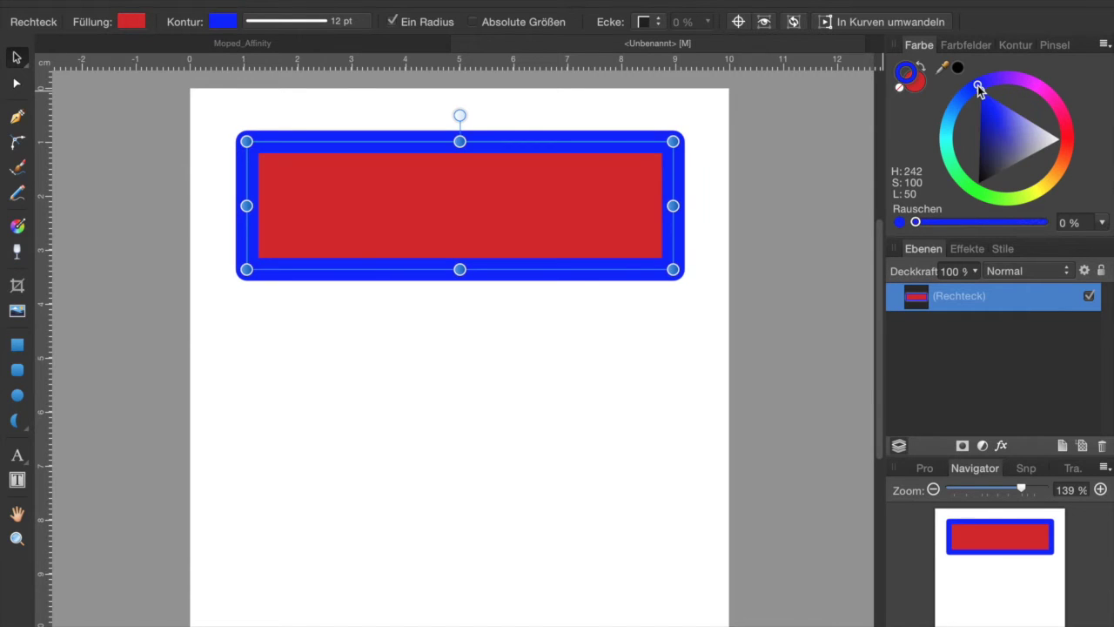
{"action": "left_click", "coordinate": [916, 84]}
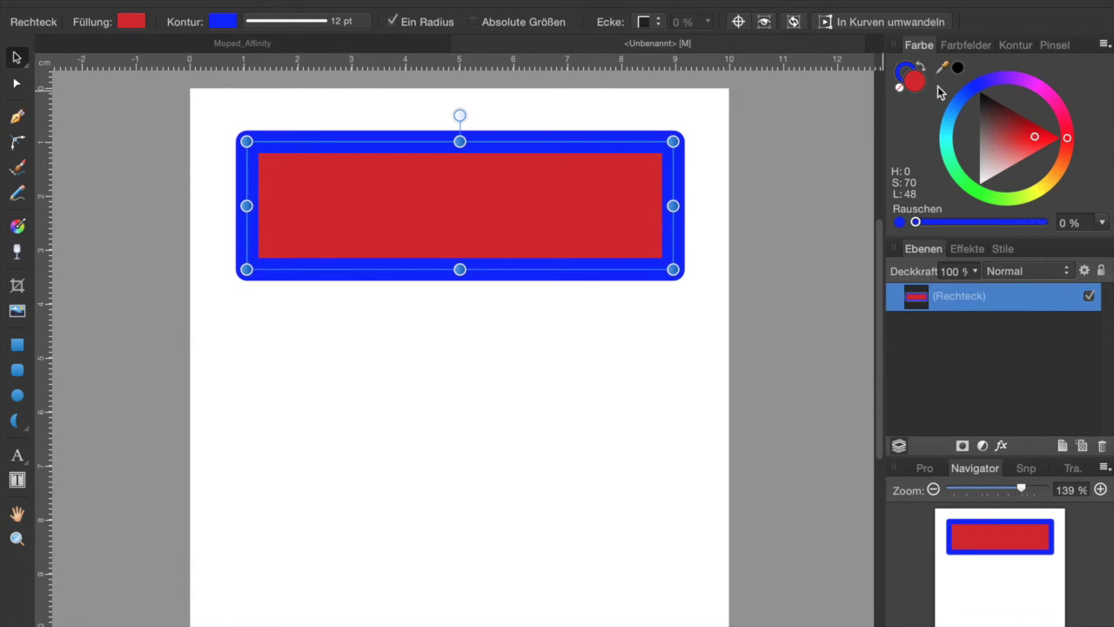
{"action": "left_click", "coordinate": [899, 87]}
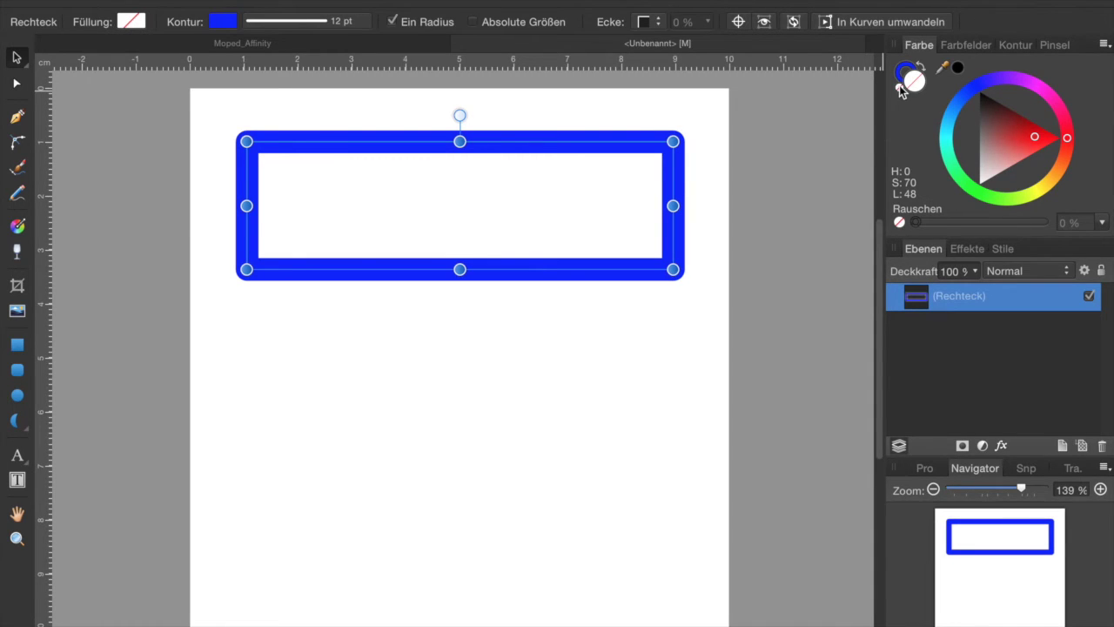
Step: Set the fill to black, then drag it to red at H 0, S 69, L 50
{"action": "left_click", "coordinate": [958, 69]}
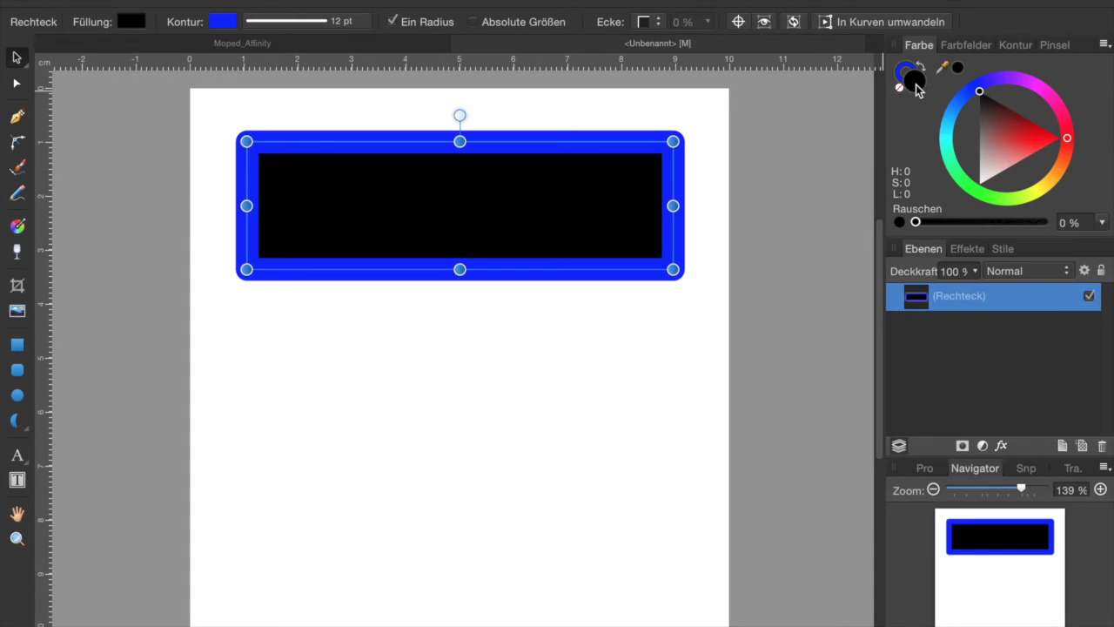
{"action": "left_click_drag", "start_coordinate": [1021, 137], "coordinate": [1037, 141]}
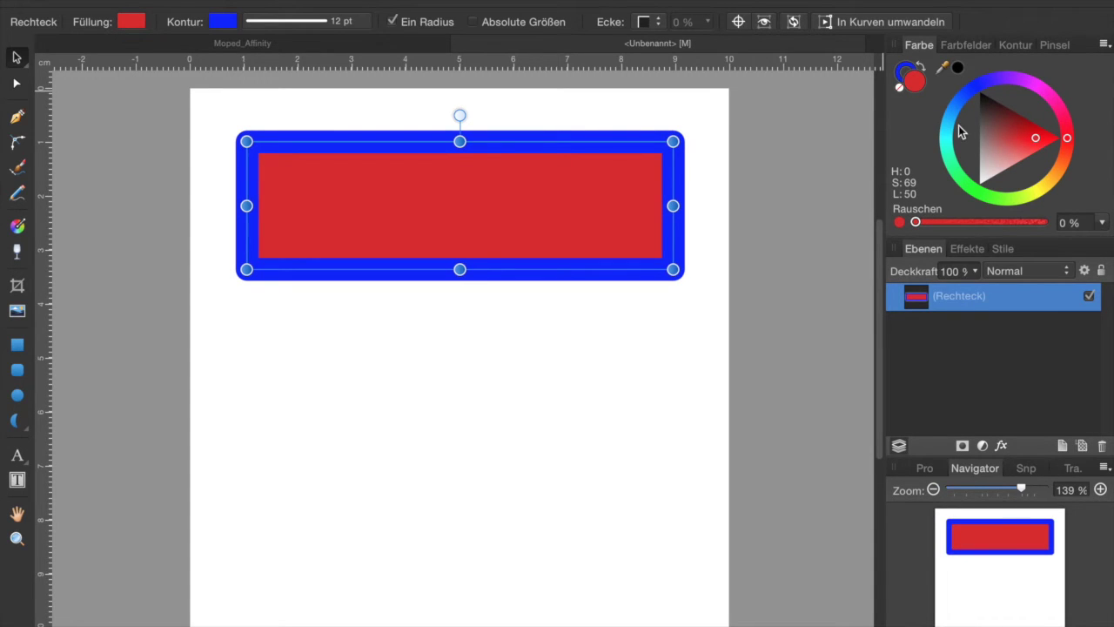
{"action": "left_click", "coordinate": [1036, 140]}
{"action": "left_click_drag", "start_coordinate": [1036, 140], "coordinate": [1004, 120]}
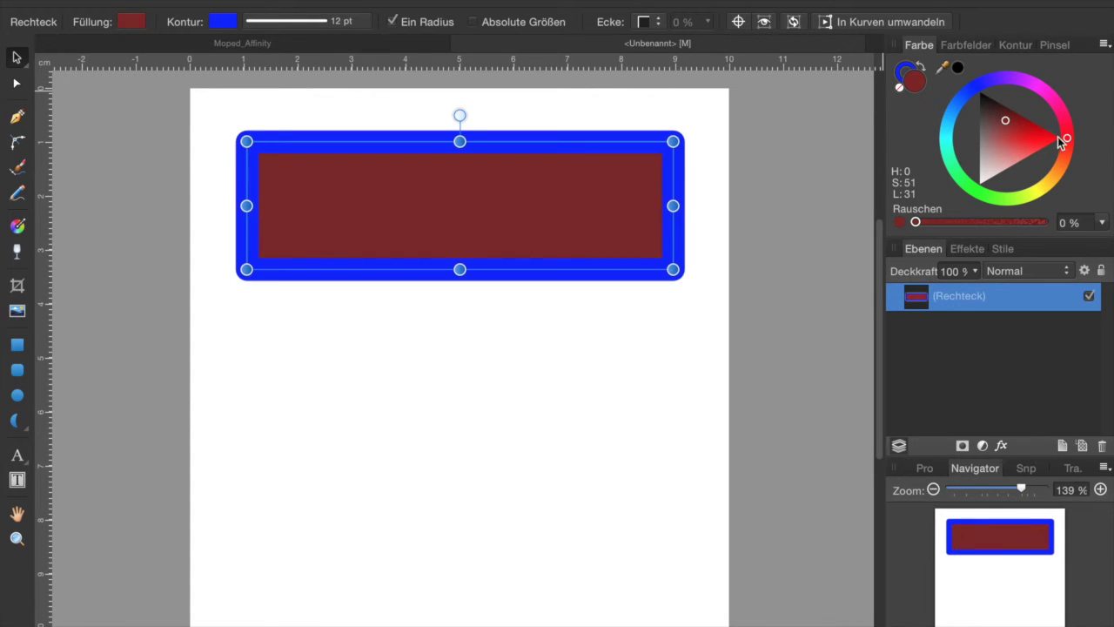
{"action": "left_click", "coordinate": [1004, 123]}
{"action": "left_click_drag", "start_coordinate": [1003, 121], "coordinate": [1056, 133]}
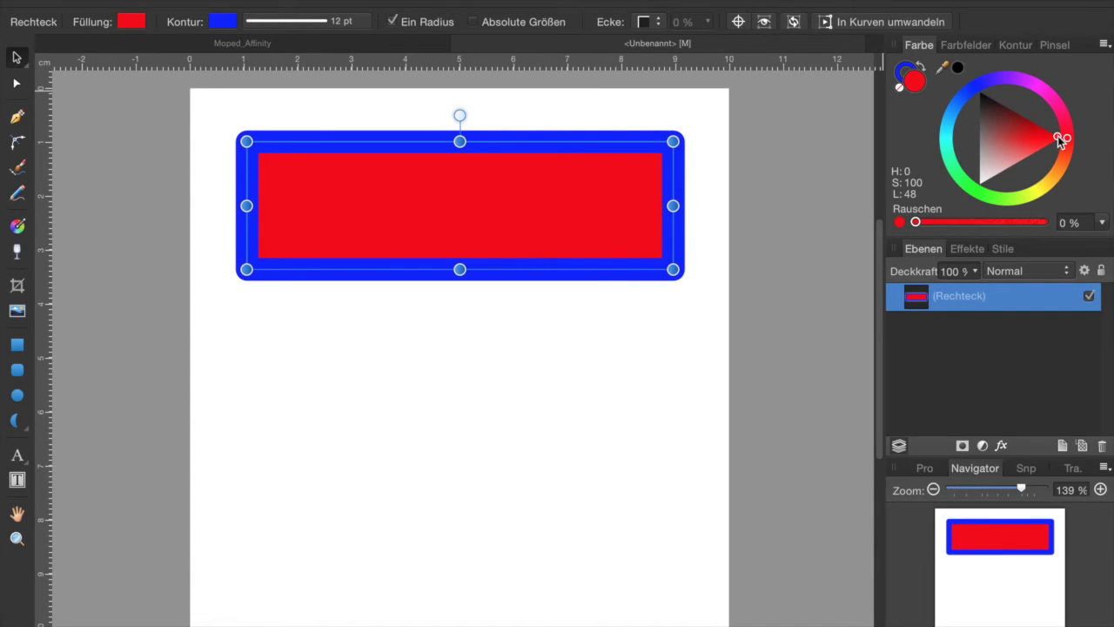
{"action": "mouse_move", "coordinate": [1057, 135]}
{"action": "left_mouse_down"}
{"action": "mouse_move", "coordinate": [997, 166]}
{"action": "mouse_move", "coordinate": [1007, 168]}
{"action": "mouse_move", "coordinate": [996, 149]}
{"action": "mouse_move", "coordinate": [1024, 158]}
{"action": "mouse_move", "coordinate": [1035, 140]}
{"action": "left_mouse_up"}
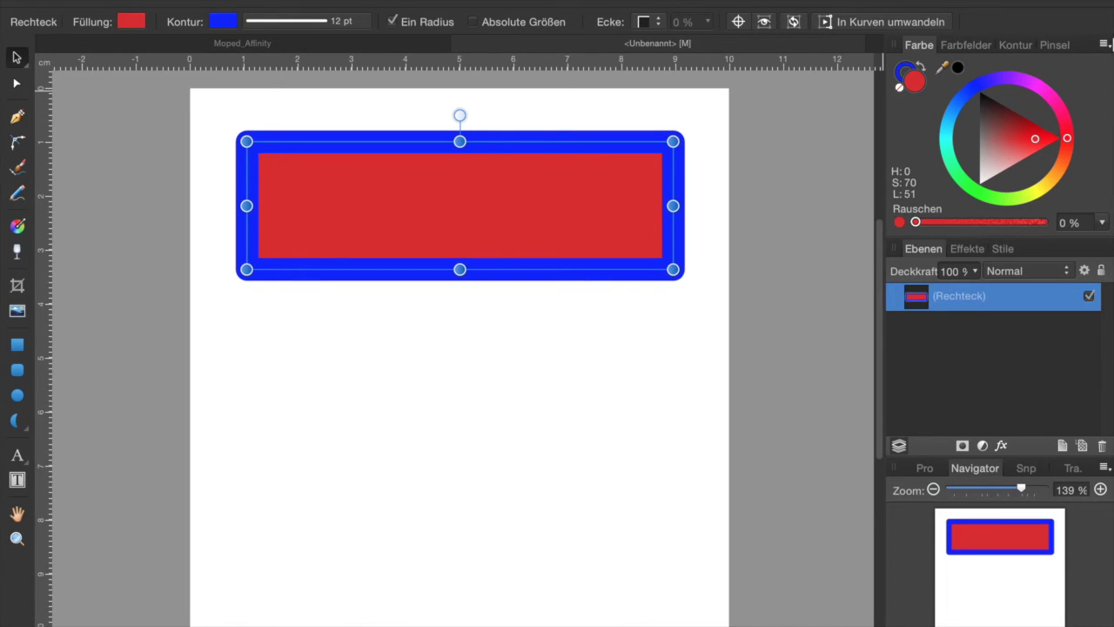
Step: Switch the Farbe panel to Schieber sliders, showing the red fill as CMYK values
{"action": "left_click", "coordinate": [1107, 47]}
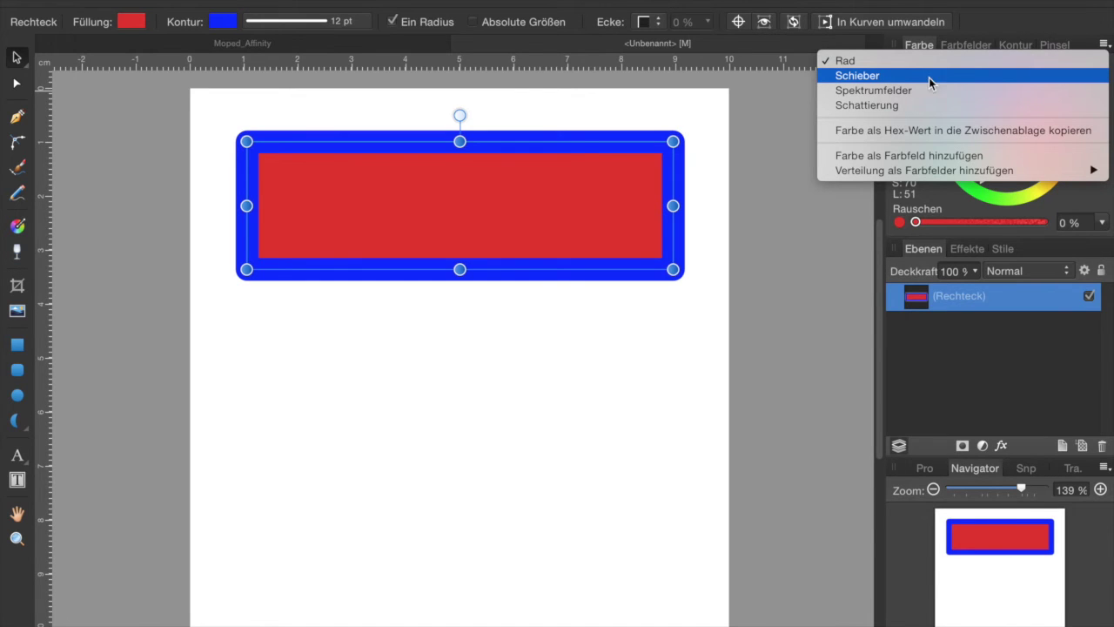
{"action": "left_click", "coordinate": [893, 76]}
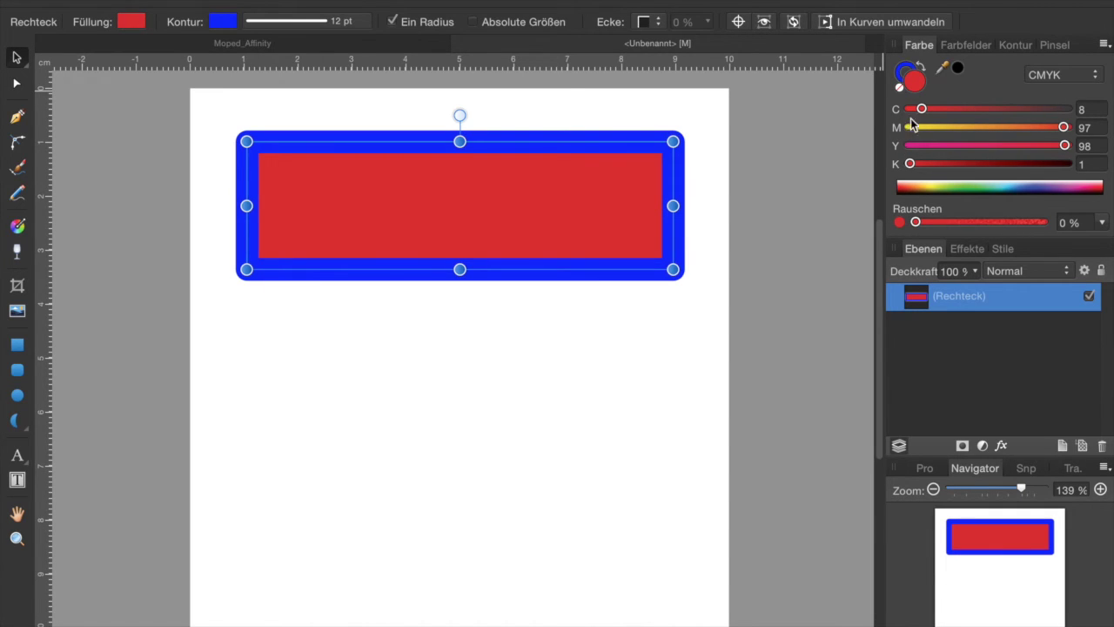
Step: Change the colour model to RGB and set the fill to purple, RGB 125, 55, 146
{"action": "left_click", "coordinate": [1097, 76]}
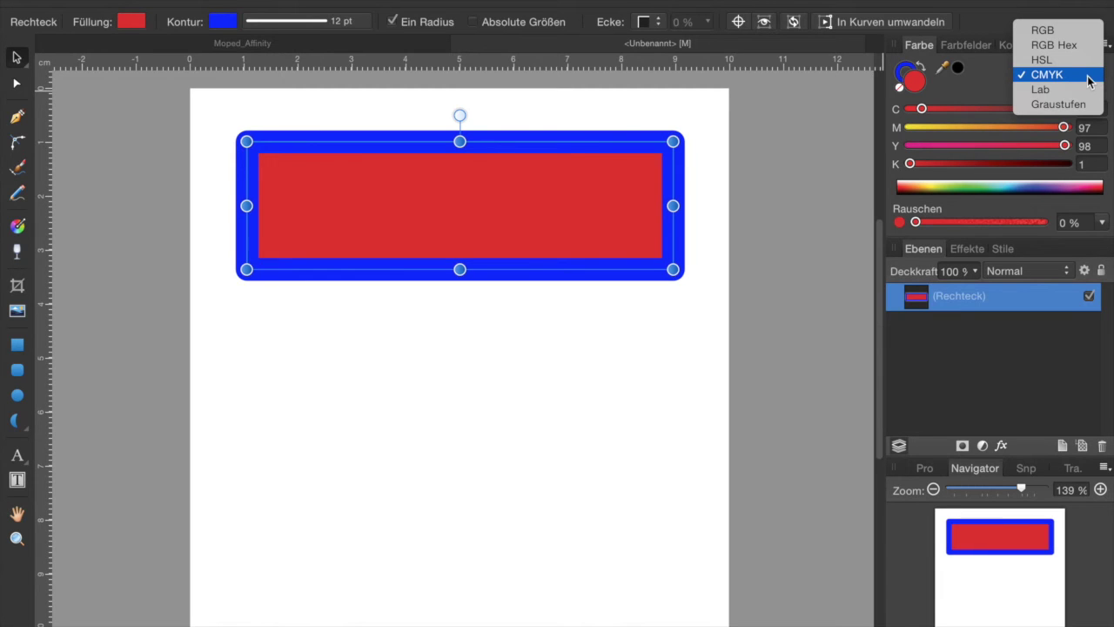
{"action": "left_click", "coordinate": [997, 83]}
{"action": "left_click", "coordinate": [1099, 80]}
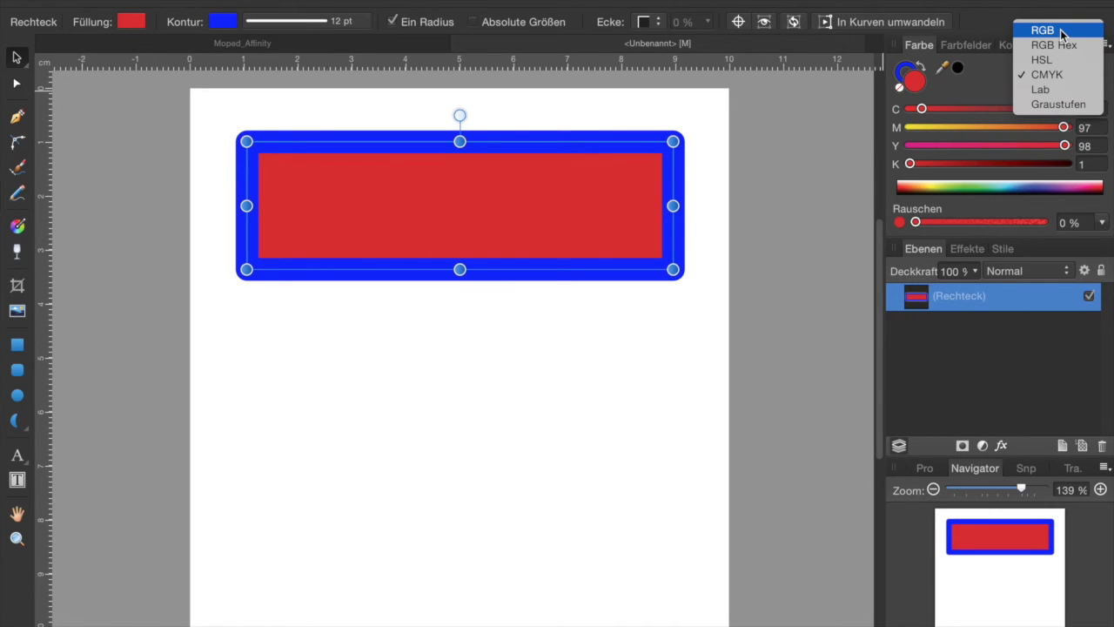
{"action": "left_click", "coordinate": [1062, 33]}
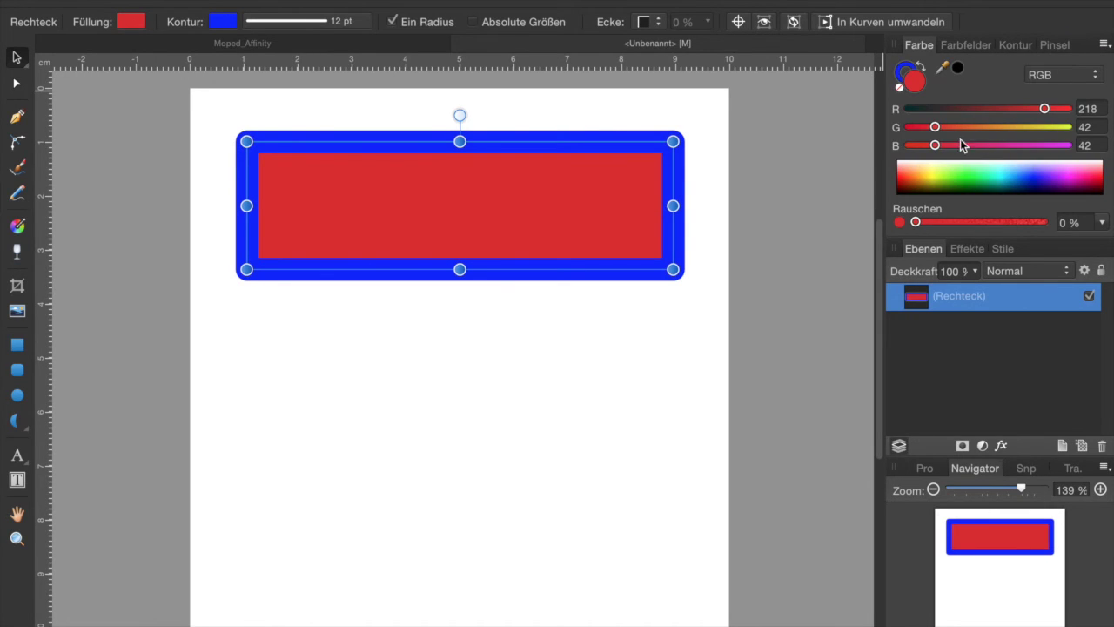
{"action": "left_click_drag", "start_coordinate": [935, 146], "coordinate": [1004, 128]}
{"action": "left_click_drag", "start_coordinate": [1046, 109], "coordinate": [943, 127]}
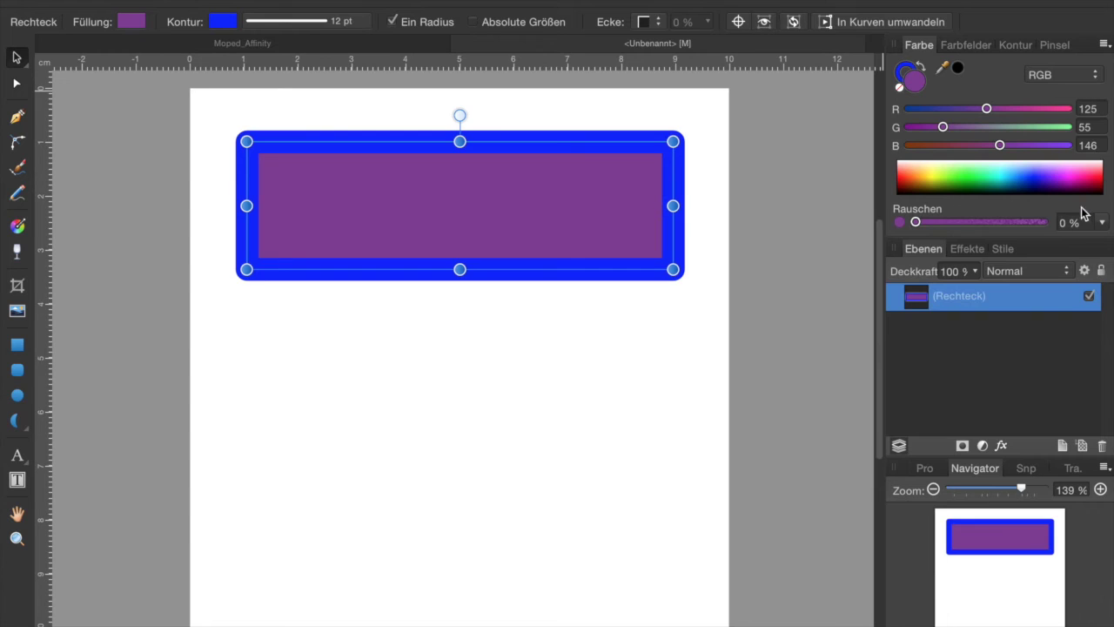
Step: Set the purple fill's Deckkraft to 65% and Alt-drag a duplicate offset below
{"action": "left_click", "coordinate": [901, 220]}
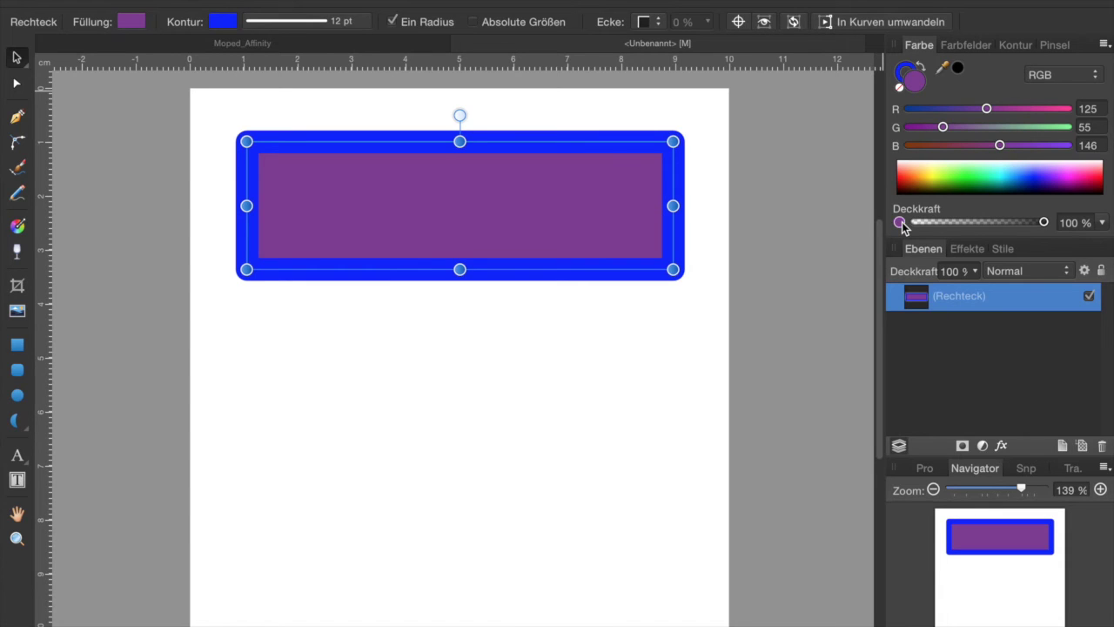
{"action": "left_click", "coordinate": [901, 221]}
{"action": "left_click", "coordinate": [901, 222]}
{"action": "left_click_drag", "start_coordinate": [1045, 223], "coordinate": [1000, 225]}
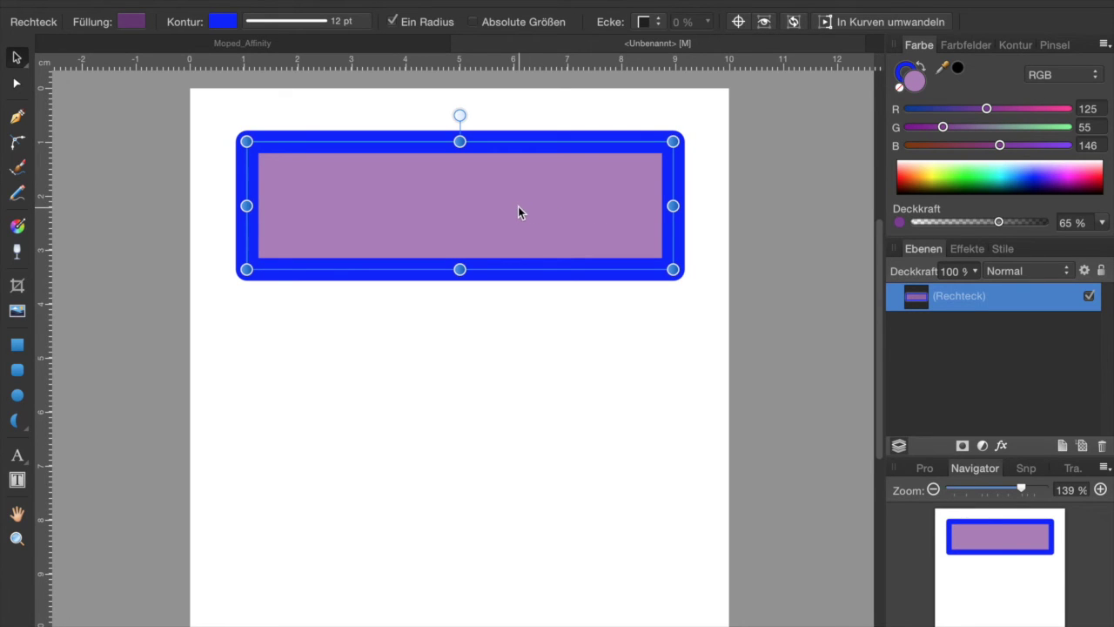
{"action": "left_click_drag", "start_coordinate": [516, 205], "coordinate": [511, 284]}
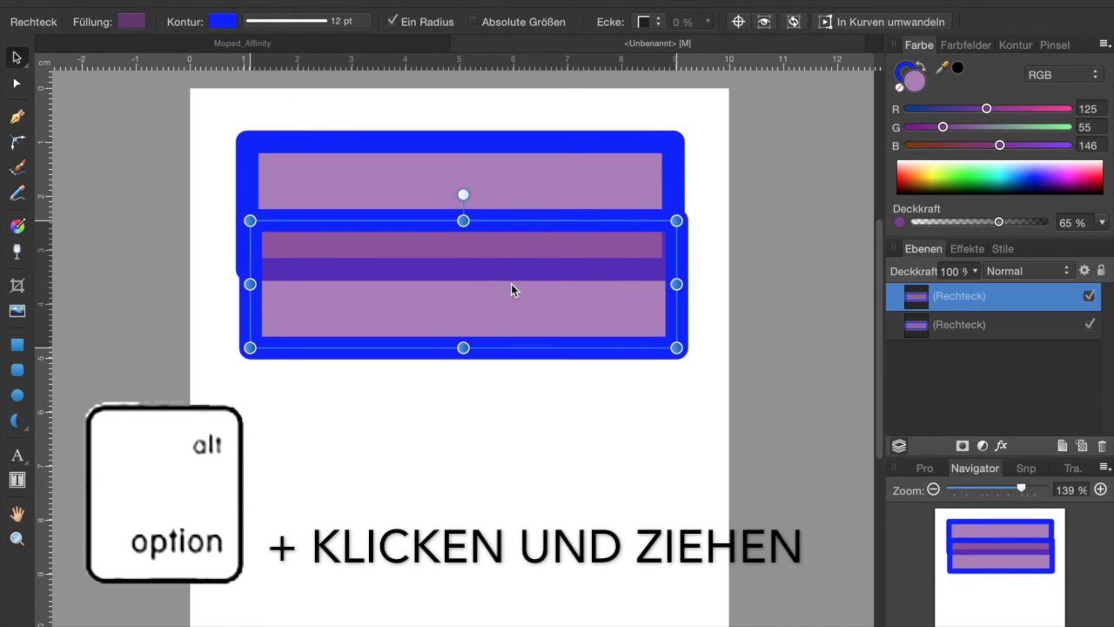
Step: Give the duplicate a yellow-green fill at 38% opacity and align it flush with the original
{"action": "left_click", "coordinate": [940, 174]}
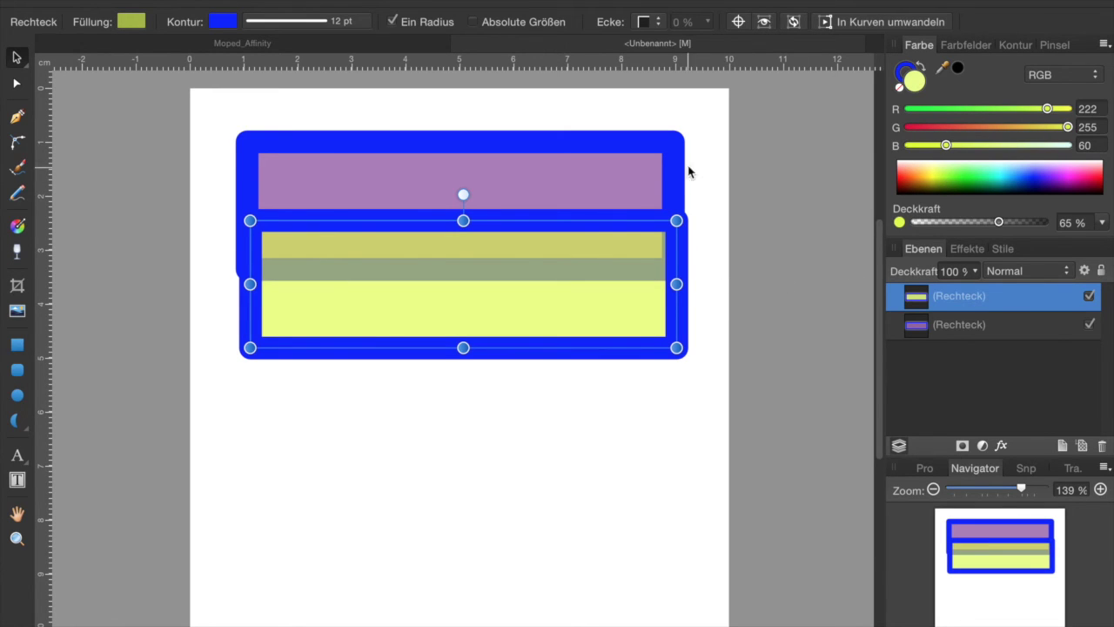
{"action": "left_click_drag", "start_coordinate": [999, 222], "coordinate": [963, 225]}
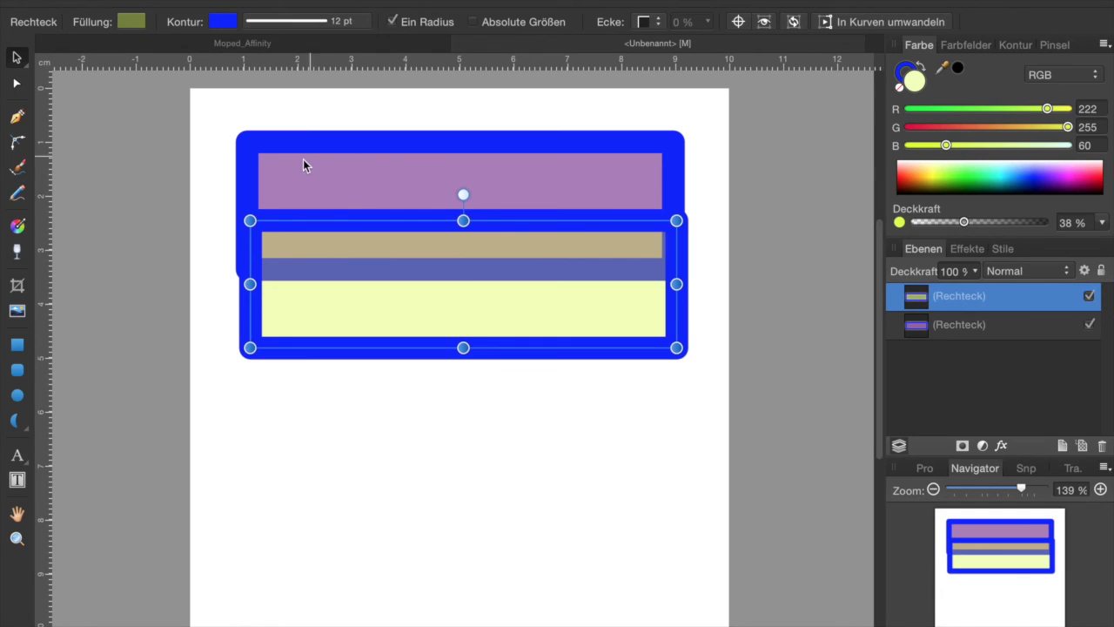
{"action": "left_click_drag", "start_coordinate": [539, 321], "coordinate": [535, 320]}
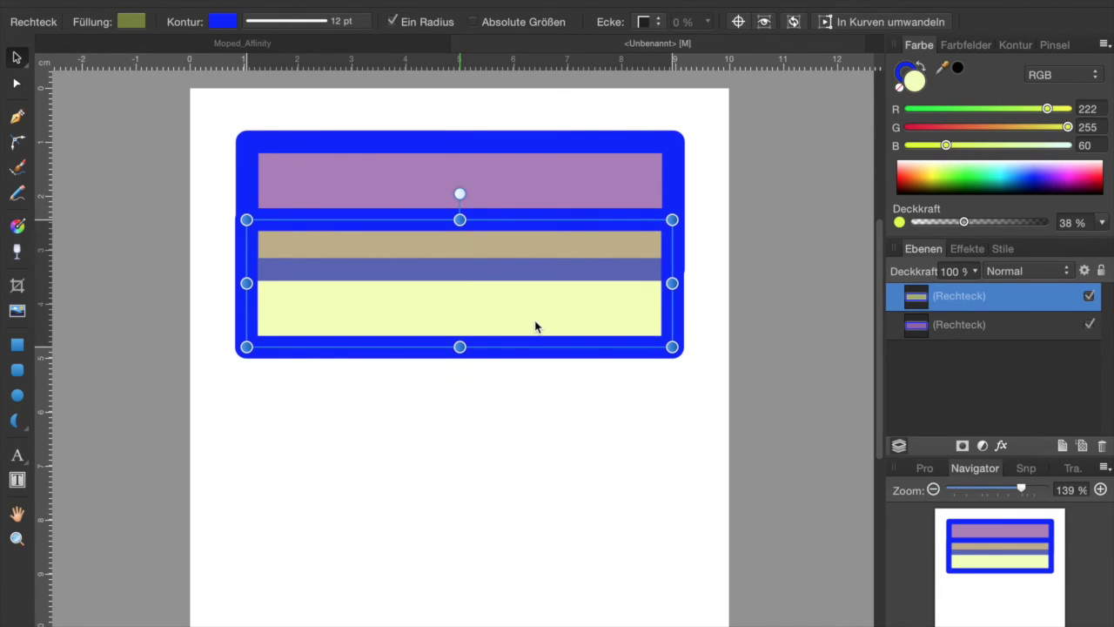
Step: Delete the duplicate, then set the original's fill to 100% opacity with 66% Rauschen
{"action": "key", "text": "Delete"}
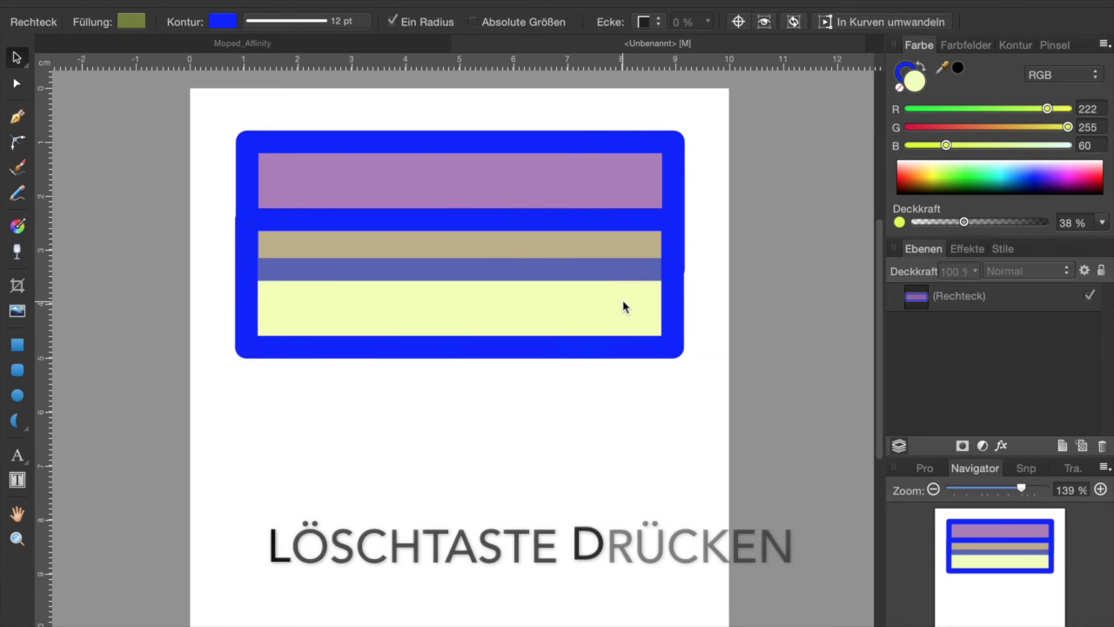
{"action": "left_click", "coordinate": [614, 206]}
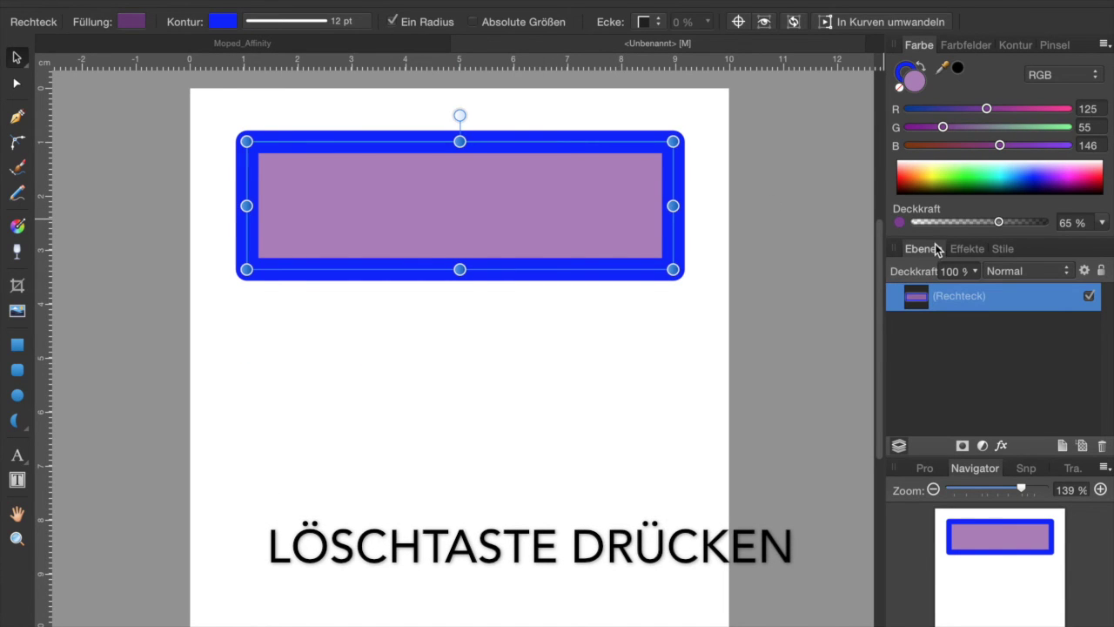
{"action": "left_click_drag", "start_coordinate": [999, 222], "coordinate": [1069, 223]}
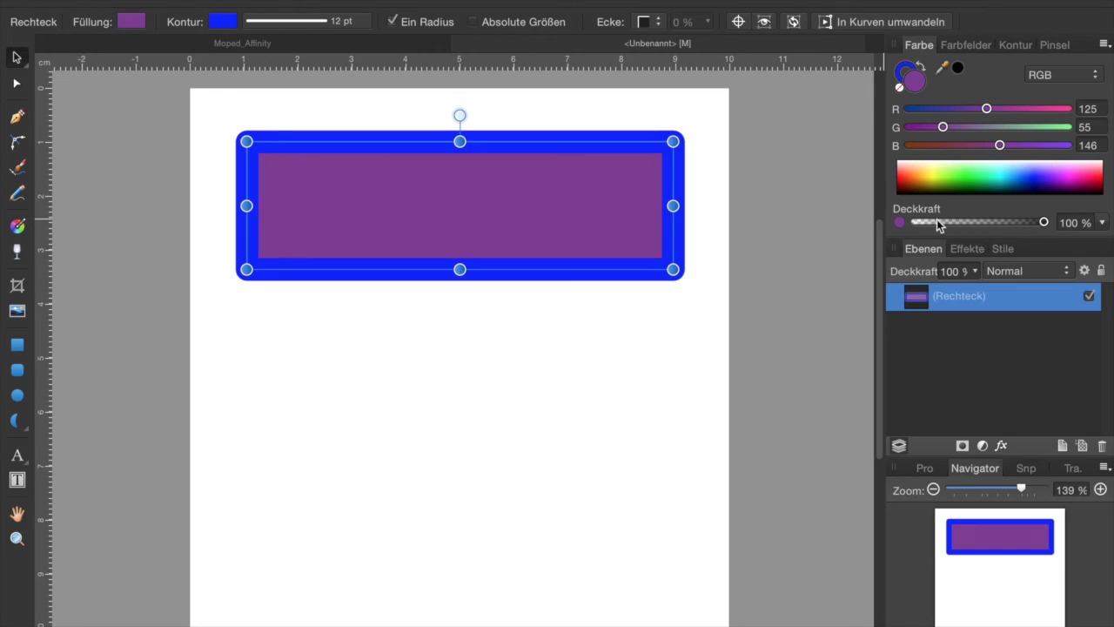
{"action": "left_click", "coordinate": [901, 224]}
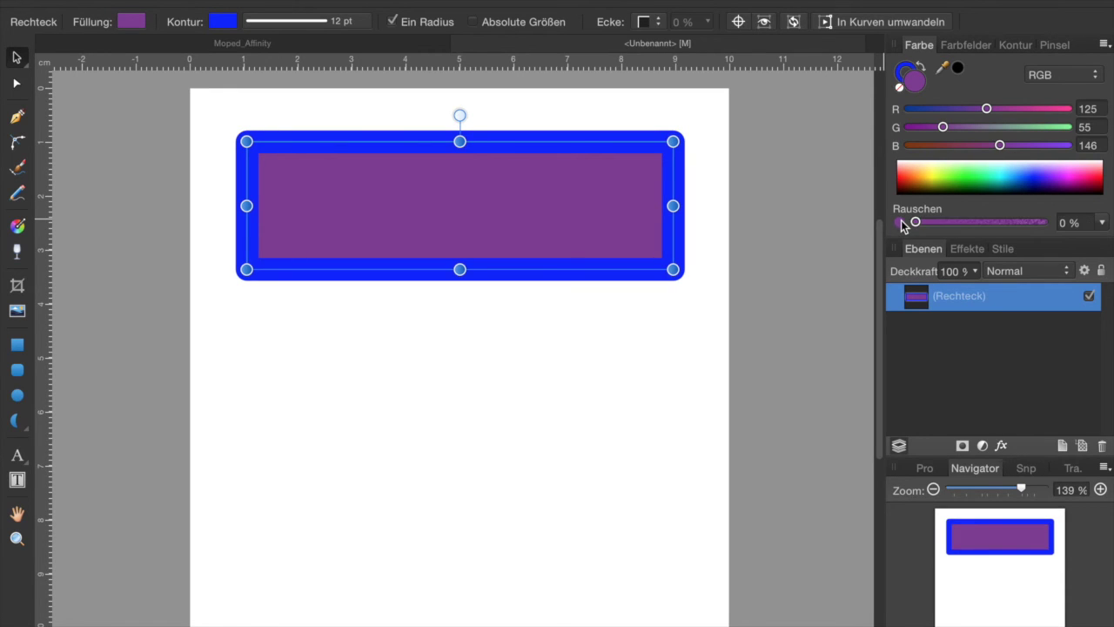
{"action": "left_click_drag", "start_coordinate": [915, 223], "coordinate": [1001, 225]}
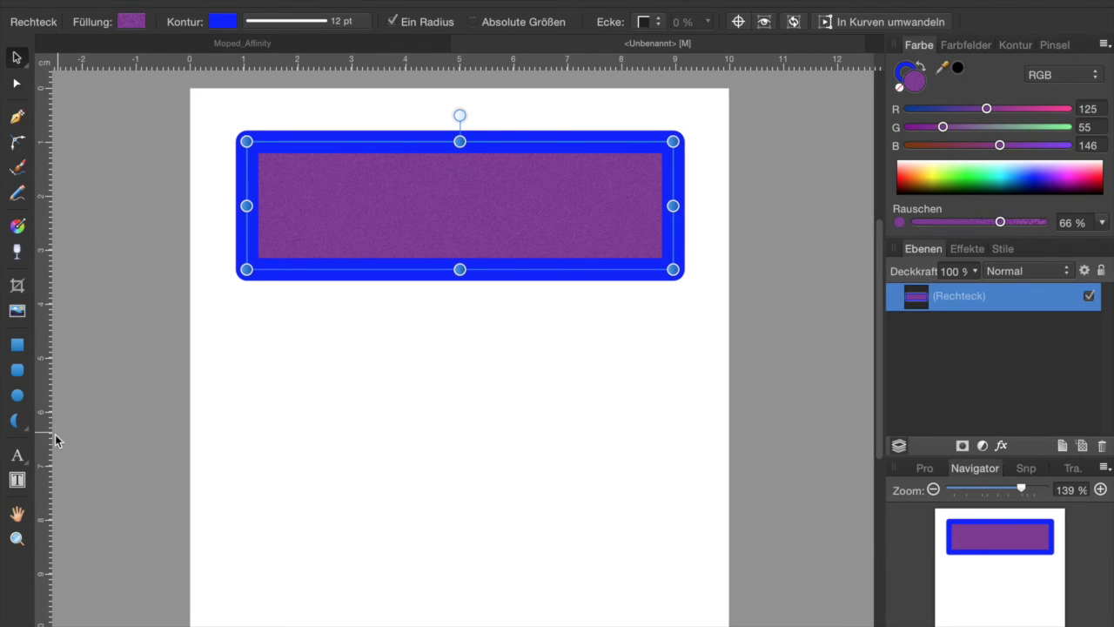
Step: Zoom in on the purple fill and raise its Rauschen (noise) to 100%
{"action": "left_click", "coordinate": [17, 538]}
{"action": "left_click", "coordinate": [458, 217]}
{"action": "left_click", "coordinate": [459, 217]}
{"action": "left_click", "coordinate": [460, 217]}
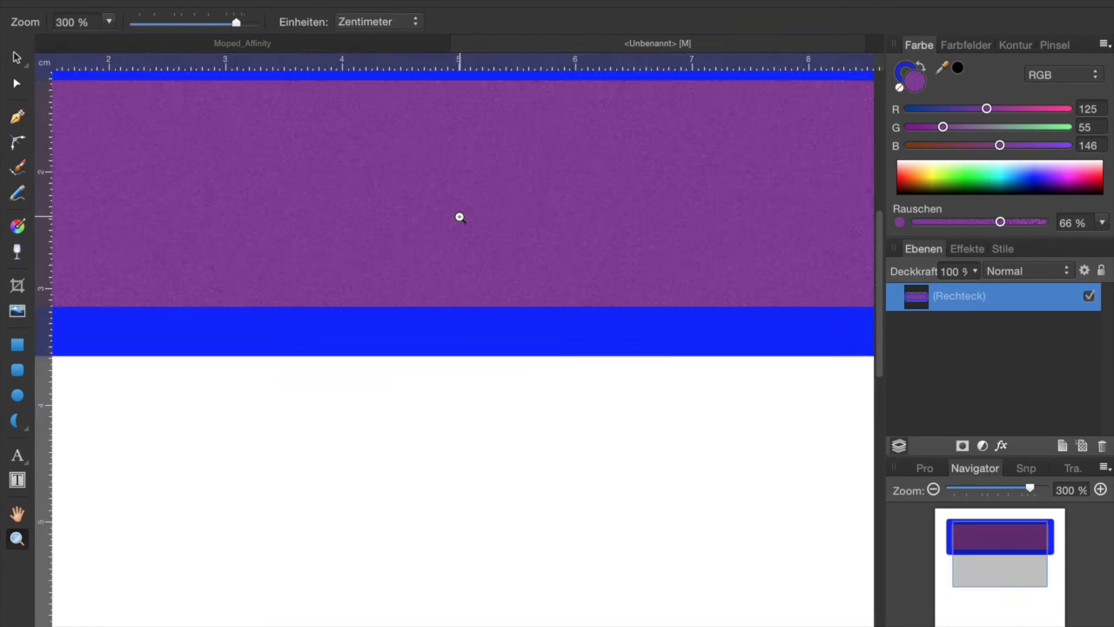
{"action": "left_click", "coordinate": [460, 217]}
{"action": "left_click", "coordinate": [460, 217]}
{"action": "left_click", "coordinate": [459, 216]}
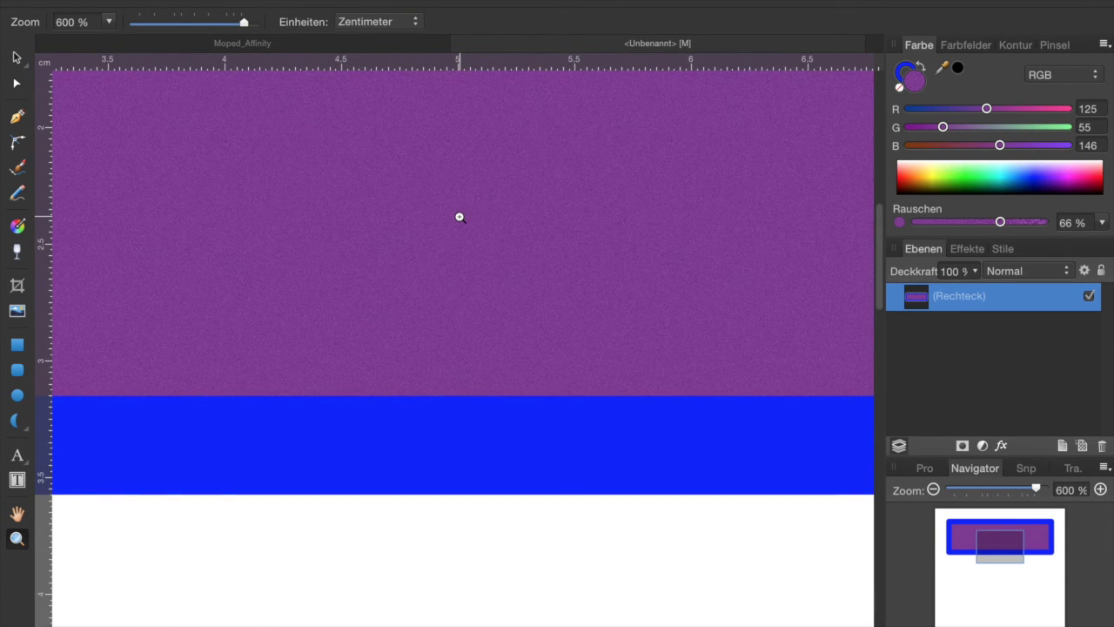
{"action": "left_click", "coordinate": [427, 299]}
{"action": "left_click", "coordinate": [428, 299]}
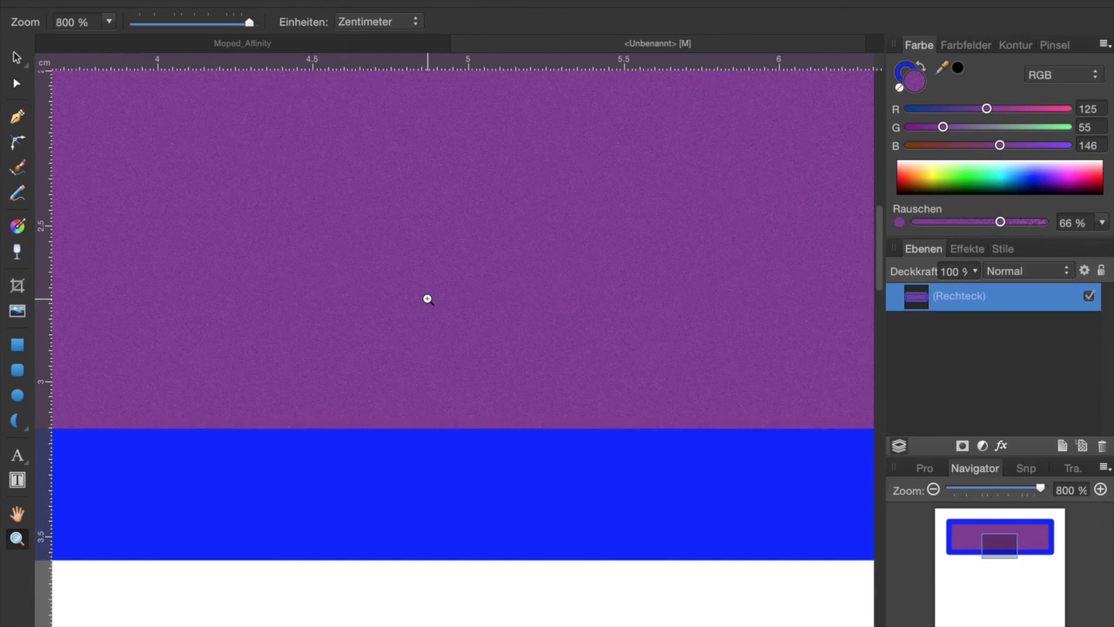
{"action": "left_click", "coordinate": [427, 298]}
{"action": "left_click", "coordinate": [427, 299]}
{"action": "left_click", "coordinate": [428, 299]}
{"action": "left_click", "coordinate": [427, 299]}
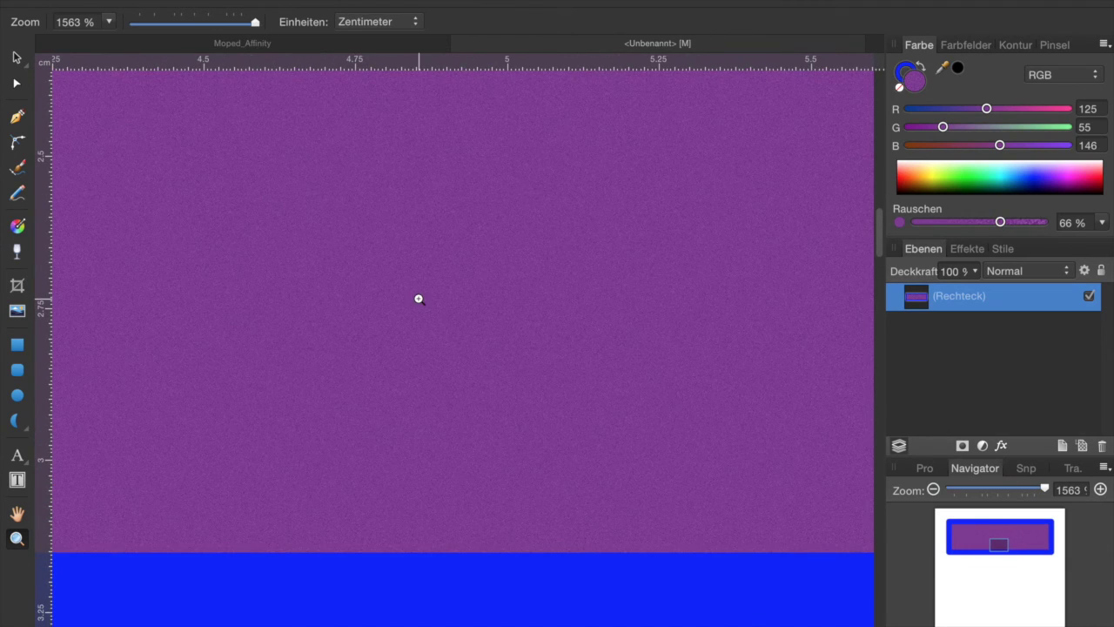
{"action": "left_click_drag", "start_coordinate": [999, 223], "coordinate": [1046, 222]}
Step: Zoom back out to 150% to see the whole grainy rectangle
{"action": "left_click", "coordinate": [482, 240], "text": "alt"}
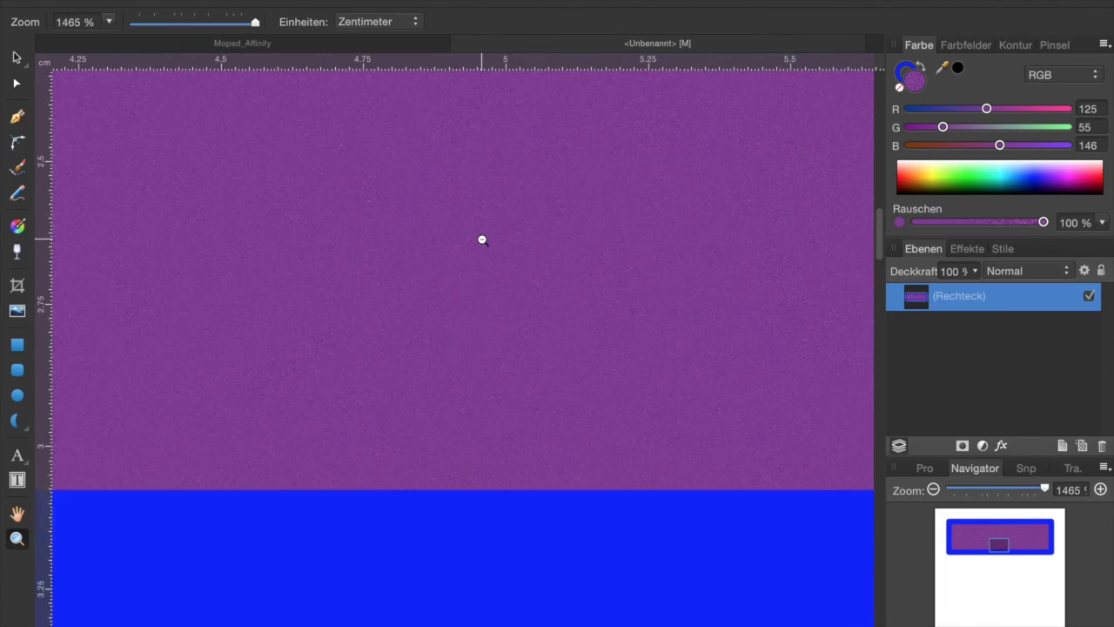
{"action": "left_click", "coordinate": [482, 240], "text": "alt"}
{"action": "left_click", "coordinate": [482, 239], "text": "alt"}
{"action": "left_click", "coordinate": [482, 239], "text": "alt"}
{"action": "left_click", "coordinate": [482, 239], "text": "alt"}
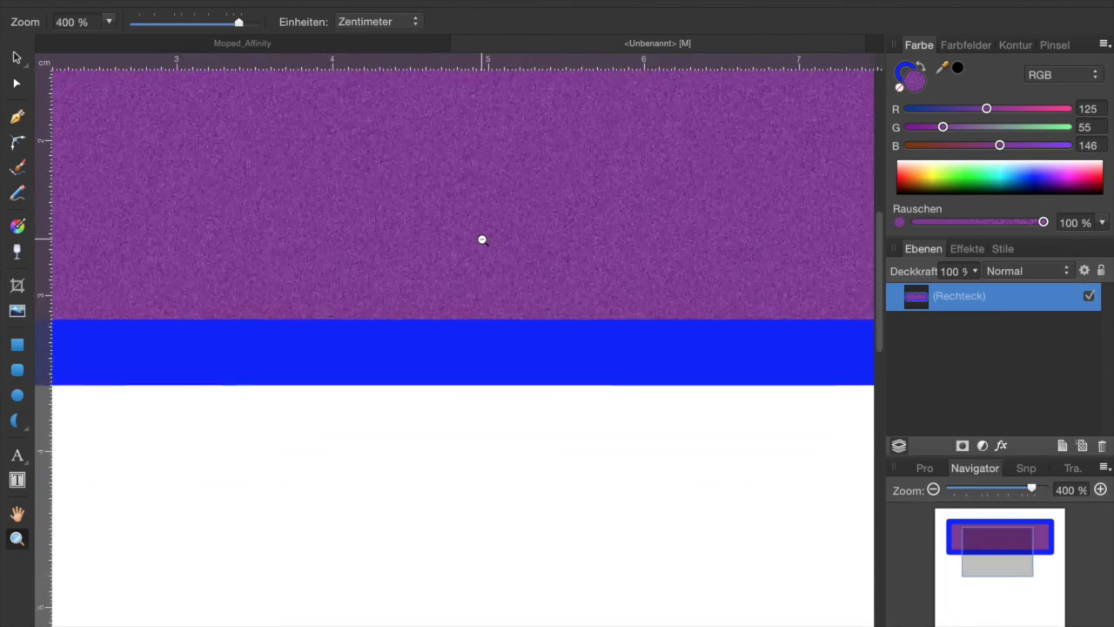
{"action": "left_click", "coordinate": [482, 240], "text": "alt"}
{"action": "left_click", "coordinate": [482, 240], "text": "alt"}
{"action": "scroll", "coordinate": [482, 240], "scroll_direction": "up", "scroll_amount": 1}
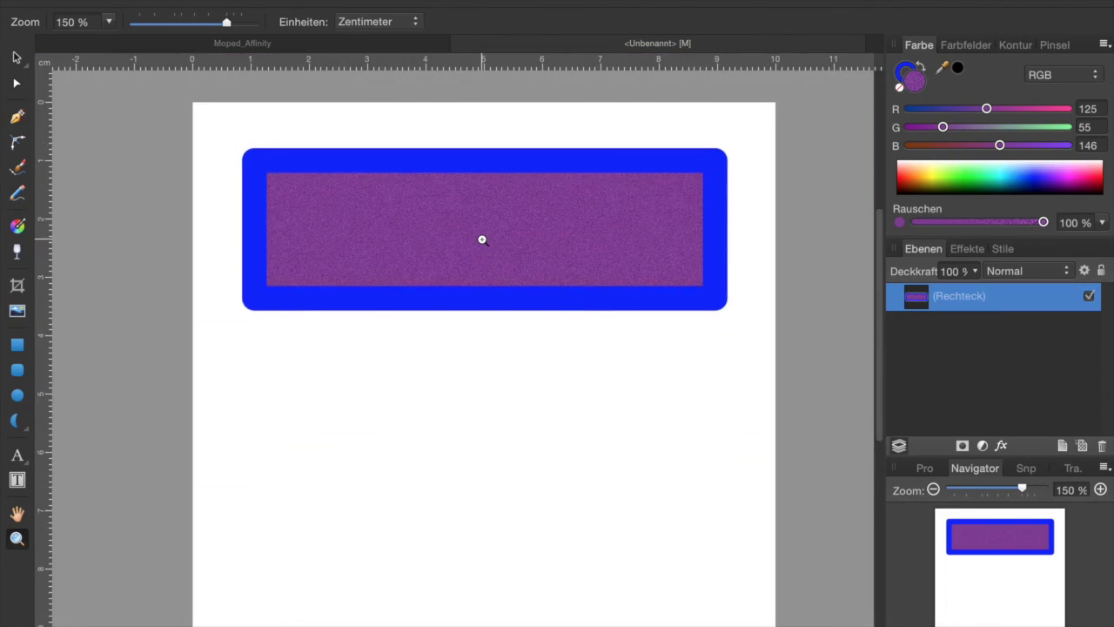
{"action": "scroll", "coordinate": [482, 240], "scroll_direction": "up", "scroll_amount": 5}
{"action": "scroll", "coordinate": [482, 239], "scroll_direction": "down", "scroll_amount": 4}
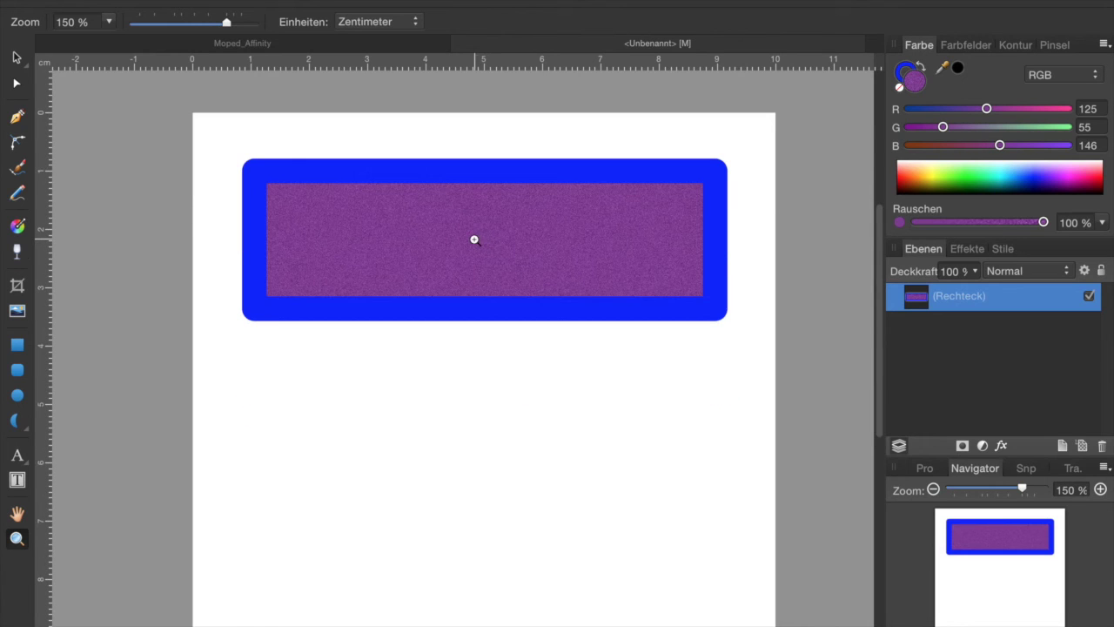
Step: Place a copy of the rectangle below it, colored green (RGB 11, 255, 0) at 46% opacity
{"action": "left_click", "coordinate": [17, 58]}
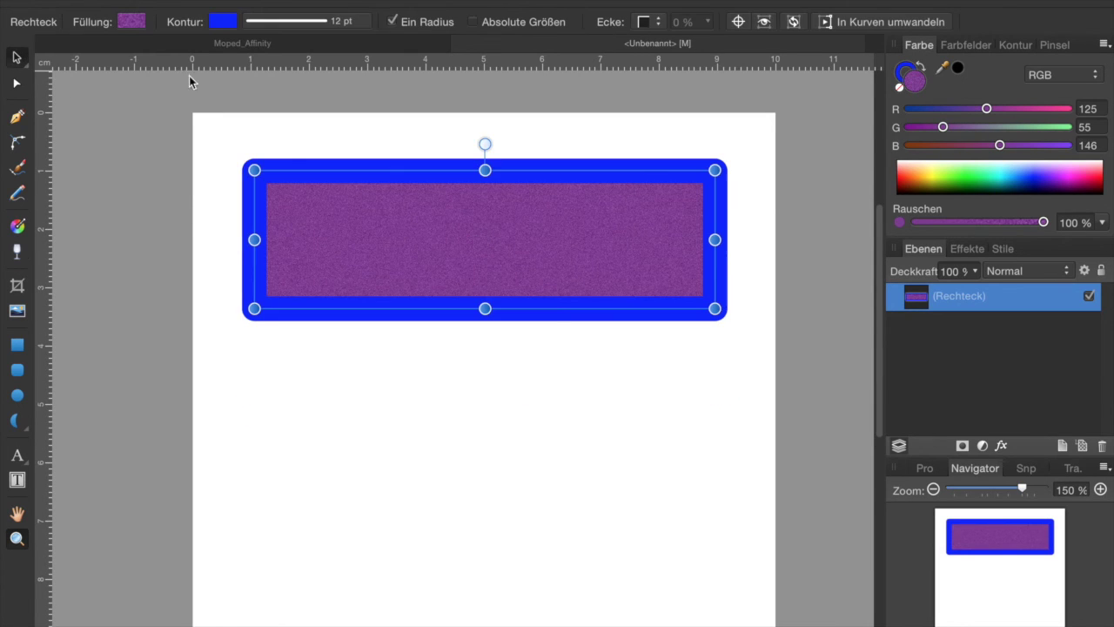
{"action": "left_click_drag", "start_coordinate": [406, 207], "coordinate": [408, 314], "text": "alt"}
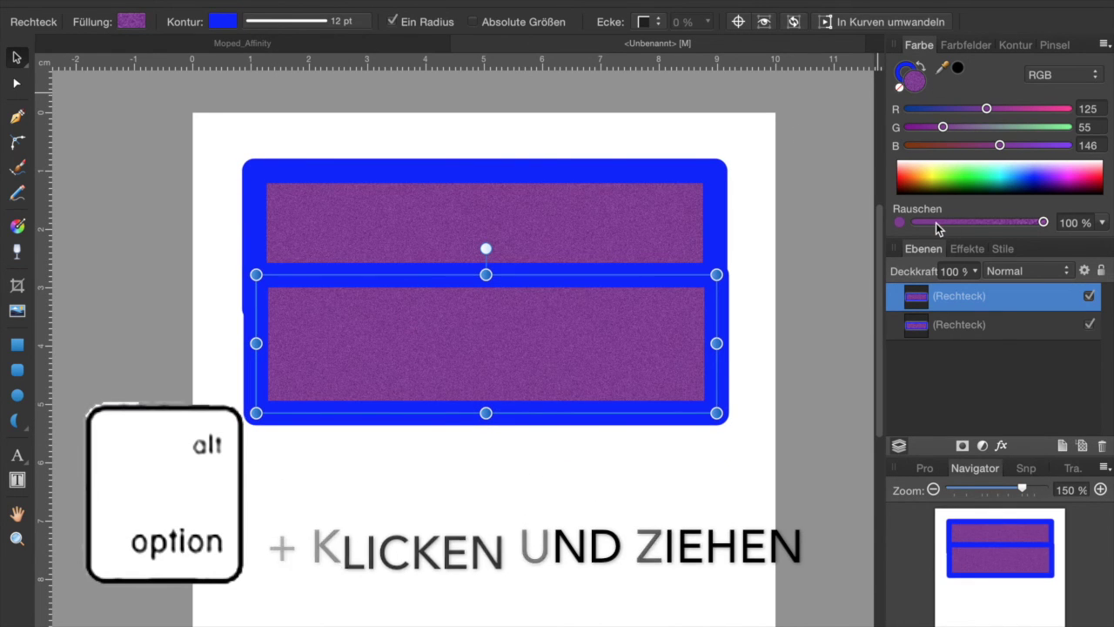
{"action": "left_click", "coordinate": [963, 175]}
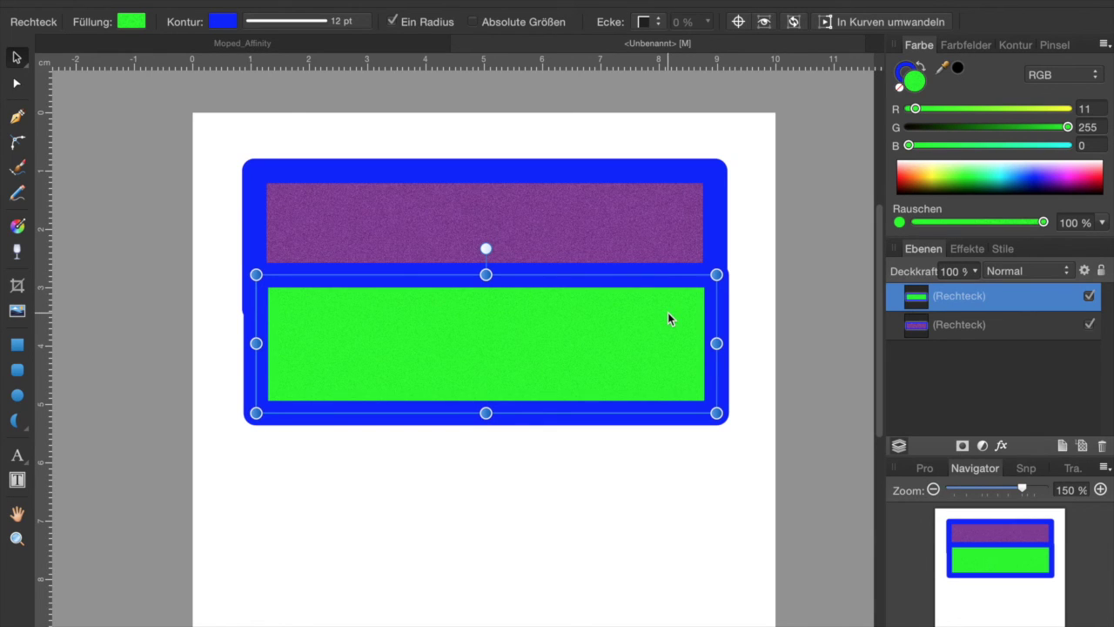
{"action": "left_click", "coordinate": [973, 271]}
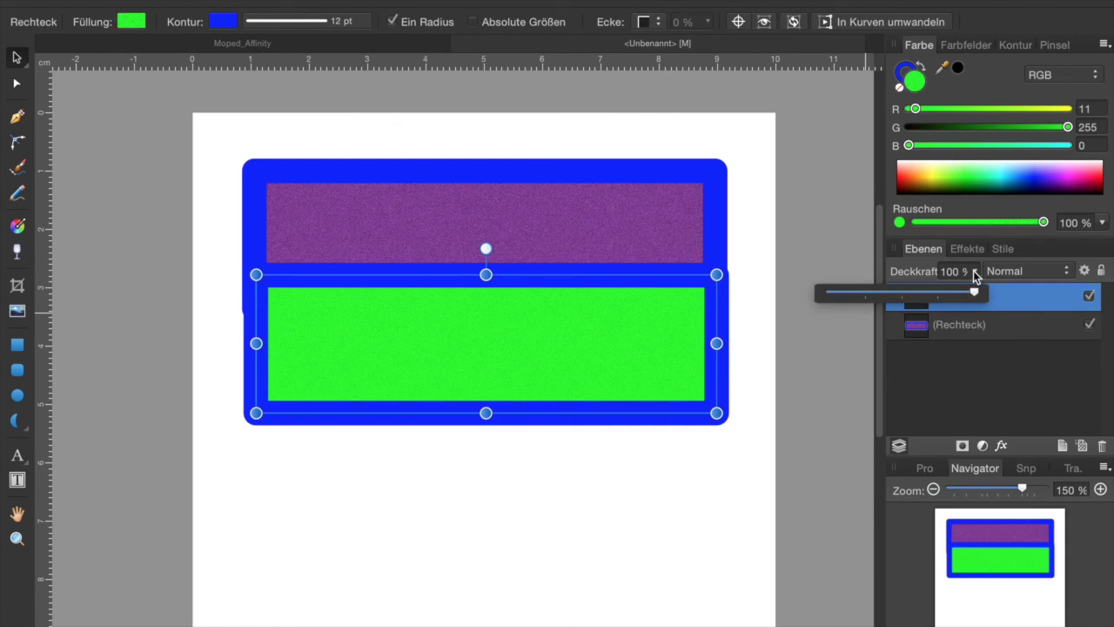
{"action": "left_click_drag", "start_coordinate": [976, 291], "coordinate": [899, 293]}
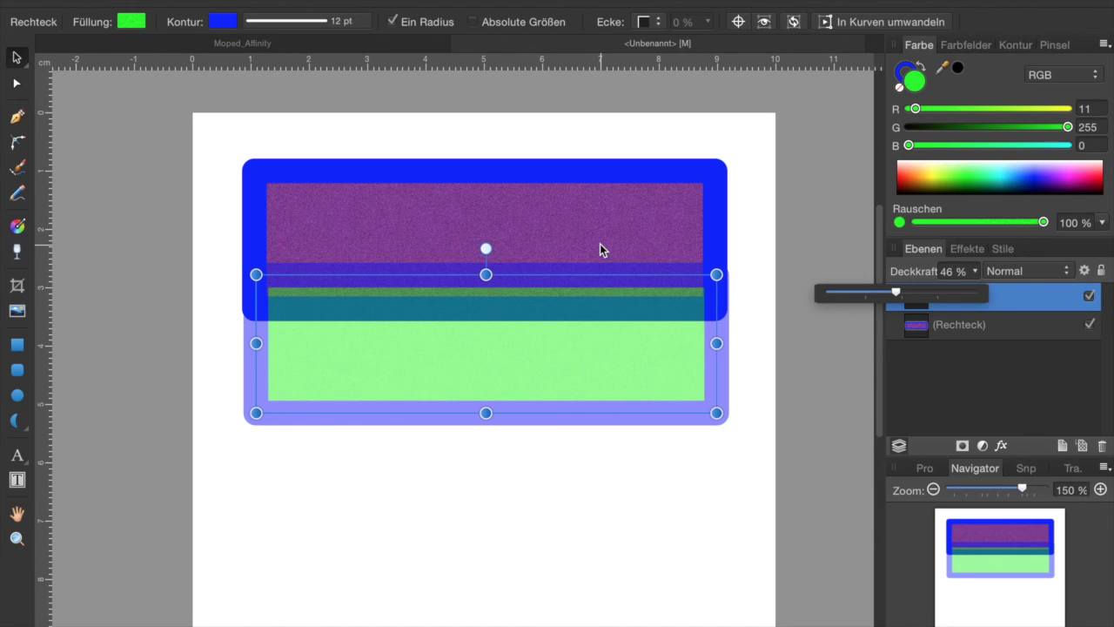
{"action": "left_click", "coordinate": [1066, 273]}
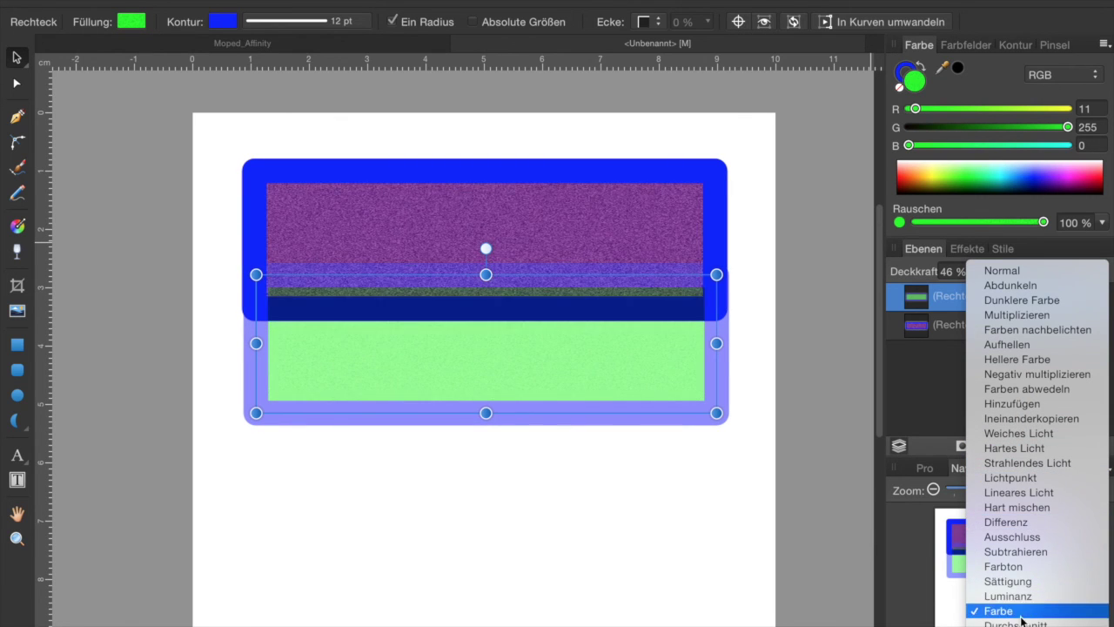
{"action": "left_click", "coordinate": [1015, 272]}
{"action": "left_click", "coordinate": [637, 532]}
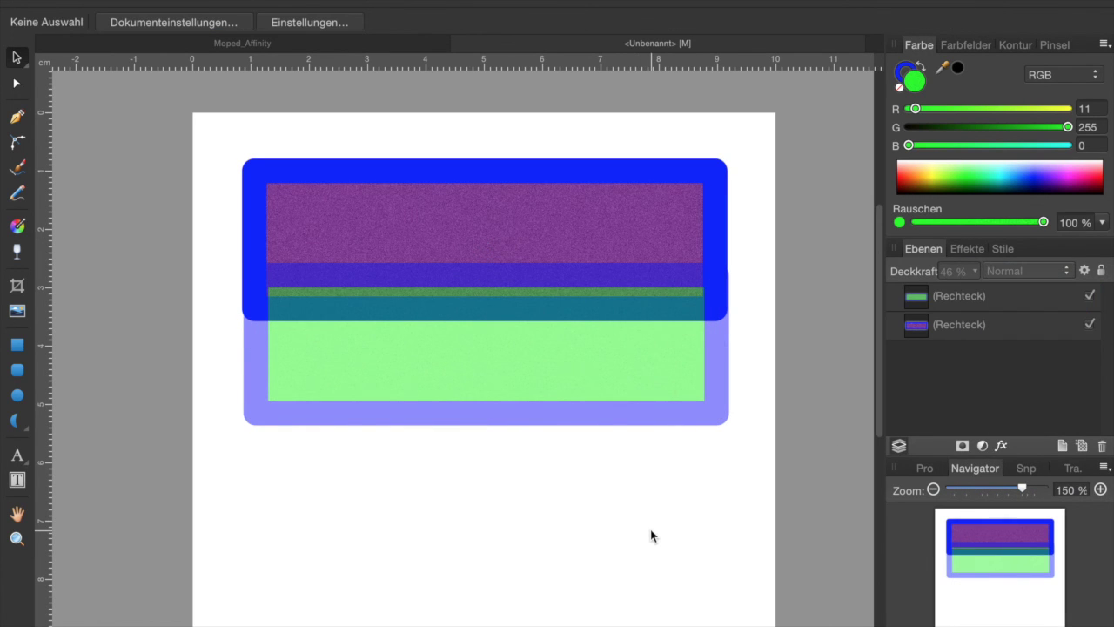